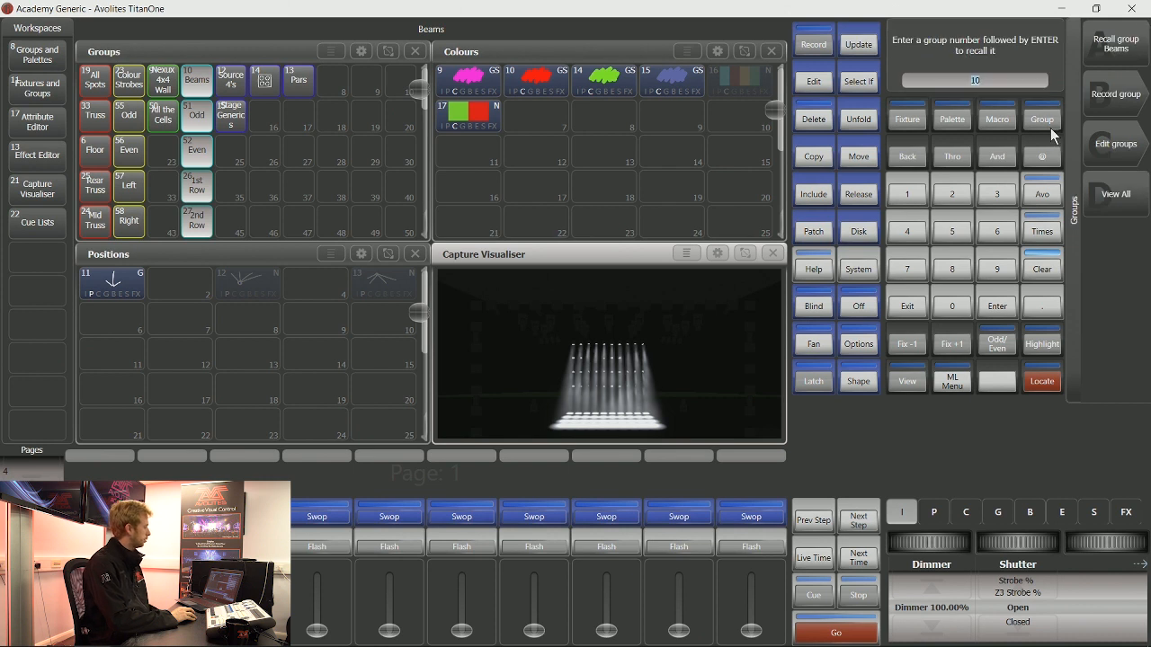
- Open the layout of the Beams group to check its fixture arrangement and close the Layout Editor
{"action": "left_click", "coordinate": [205, 83]}
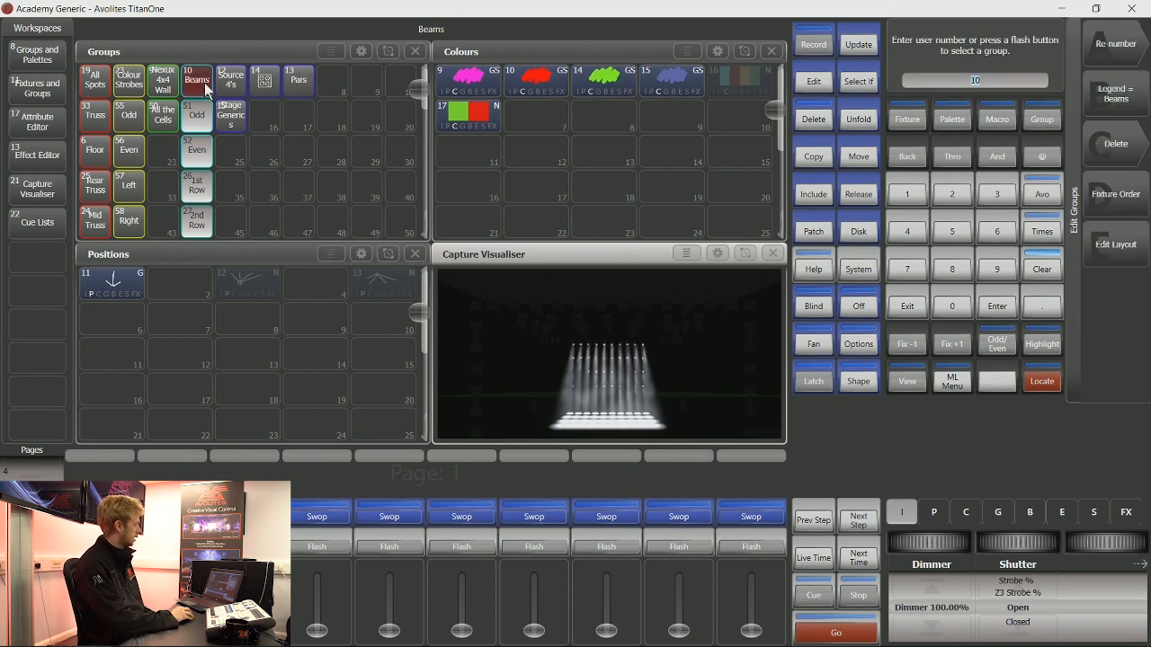
{"action": "left_click", "coordinate": [1135, 258]}
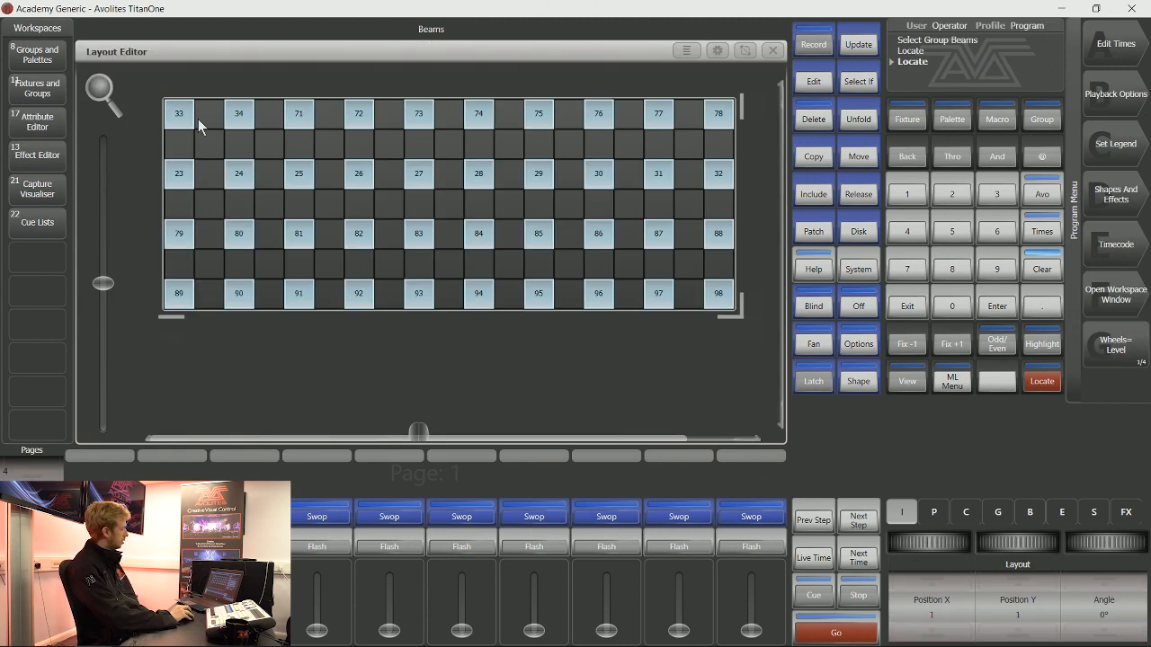
{"action": "left_click", "coordinate": [772, 51]}
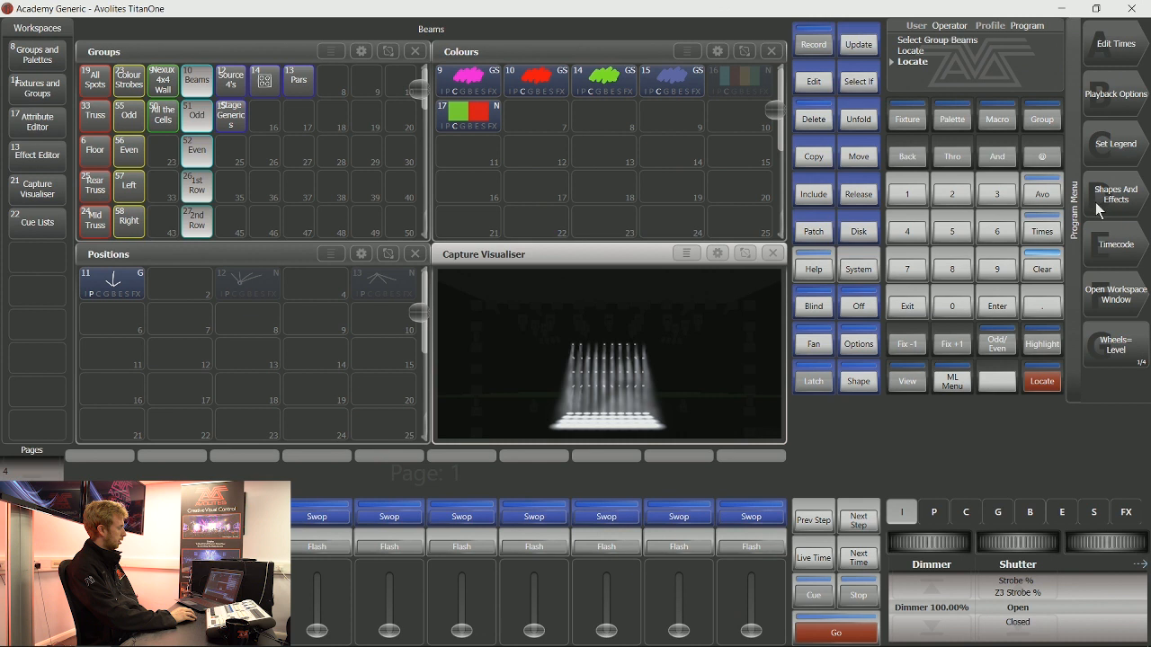
- Create a new Pixel Mapper effect for the selected Beams group
{"action": "left_click", "coordinate": [1125, 203]}
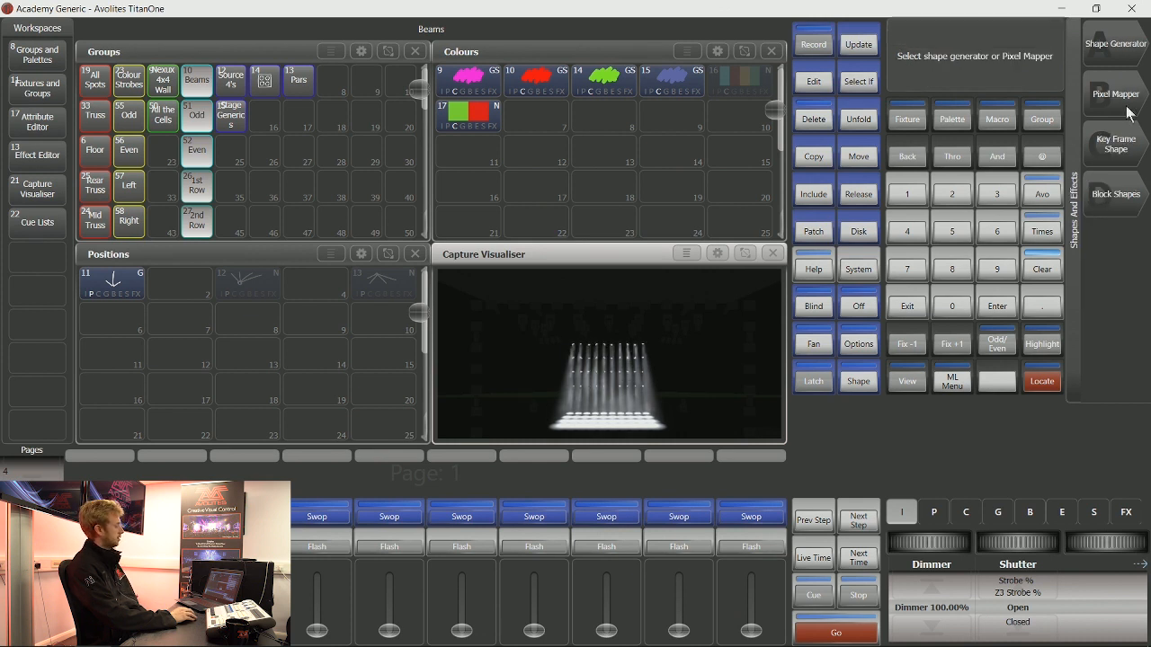
{"action": "left_click", "coordinate": [1133, 111]}
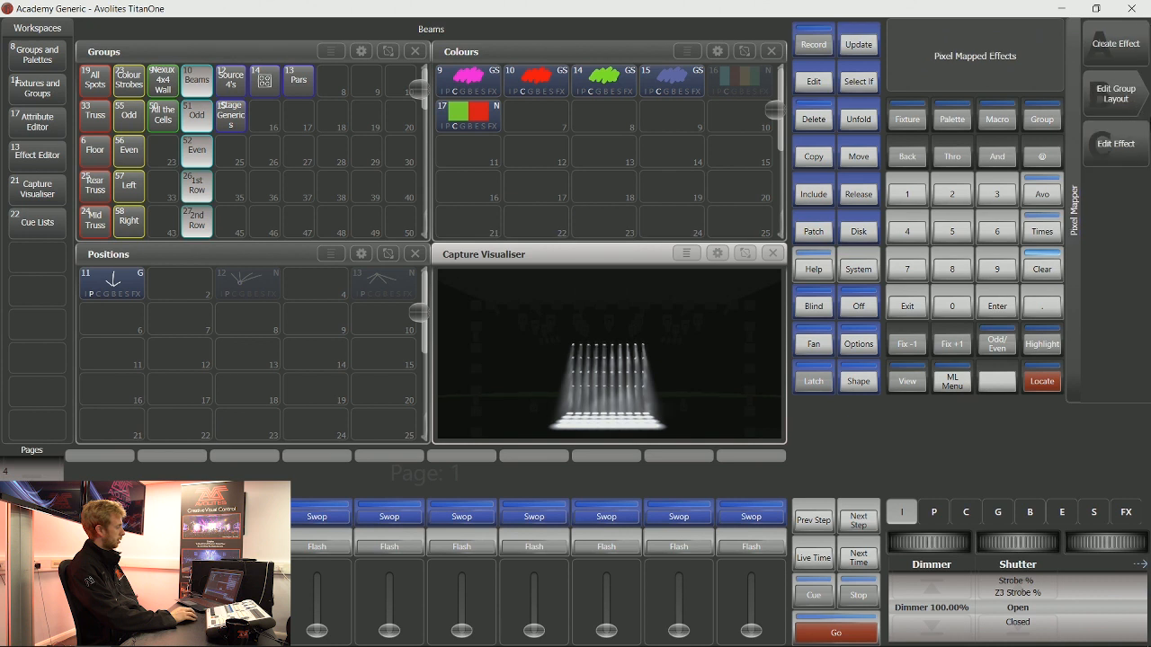
{"action": "left_click", "coordinate": [1135, 65]}
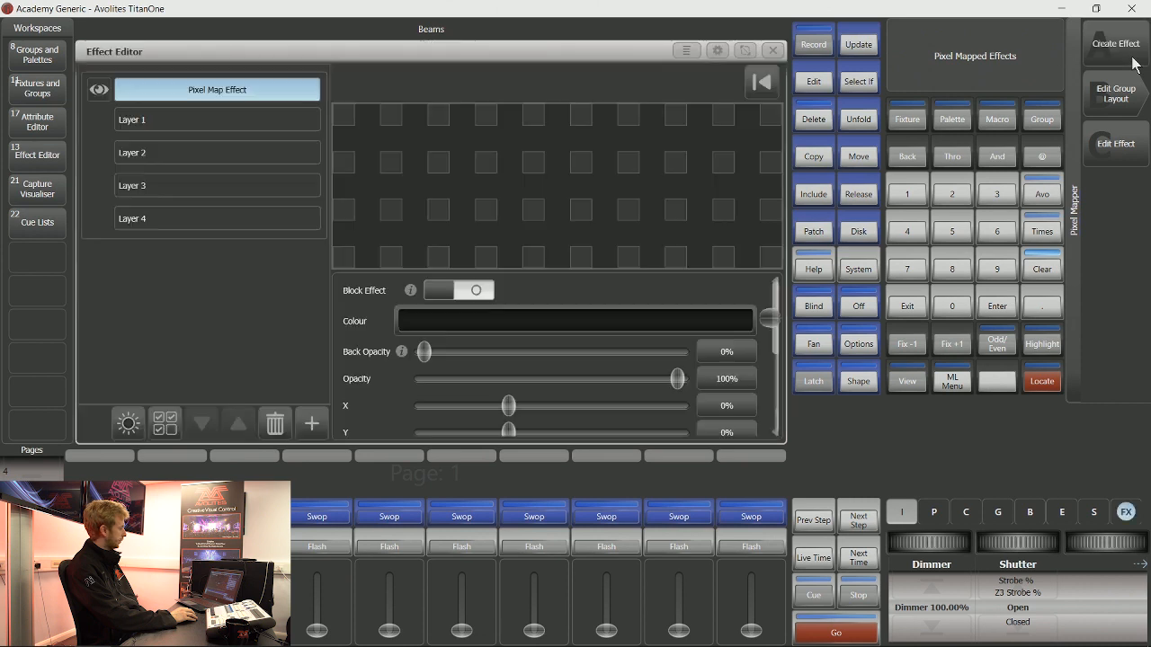
{"action": "left_click", "coordinate": [299, 120]}
{"action": "left_click", "coordinate": [290, 88]}
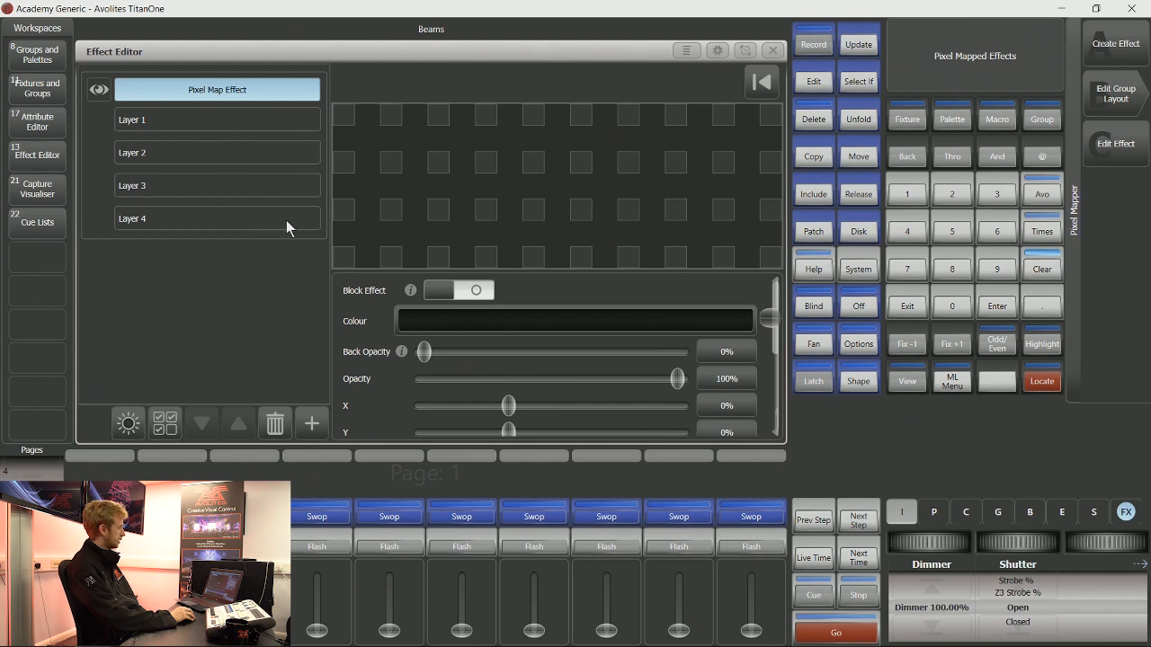
- Set the colour of Layer 1 in the pixel map effect to red
{"action": "left_click", "coordinate": [284, 119]}
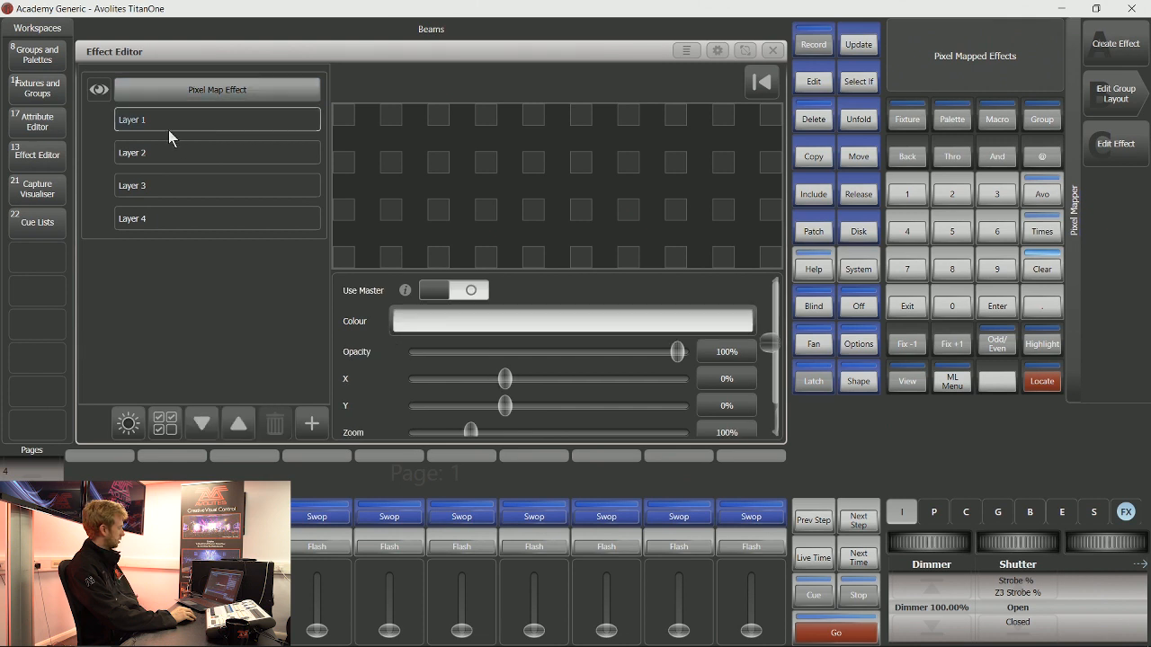
{"action": "left_click", "coordinate": [518, 326]}
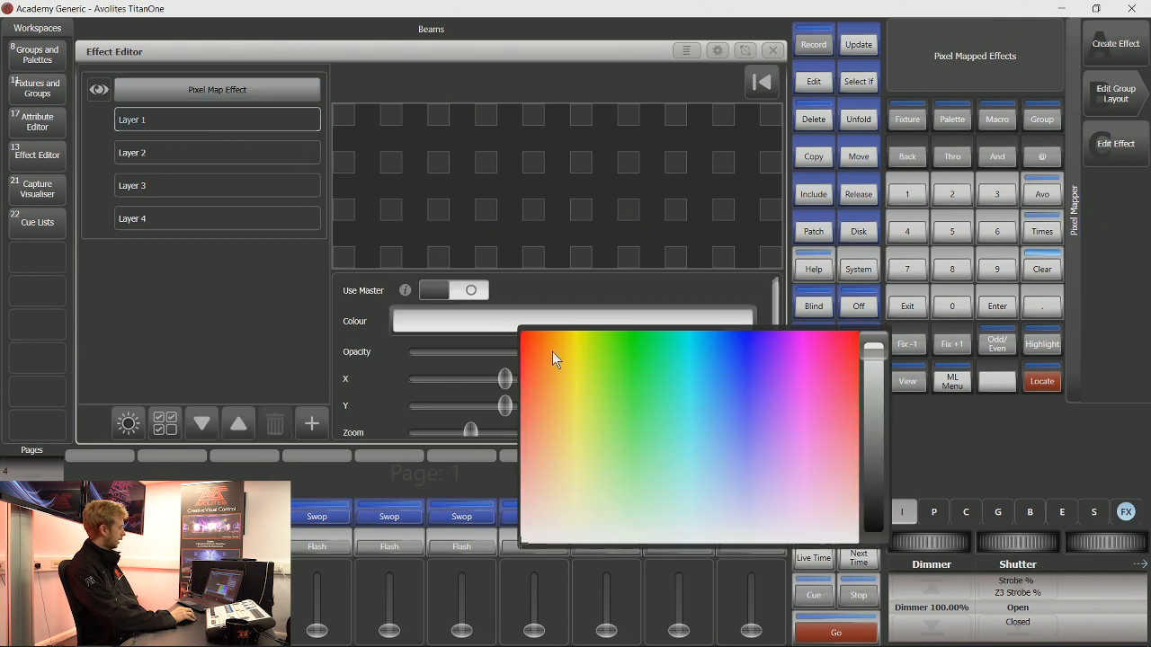
{"action": "left_click_drag", "start_coordinate": [527, 343], "coordinate": [516, 333]}
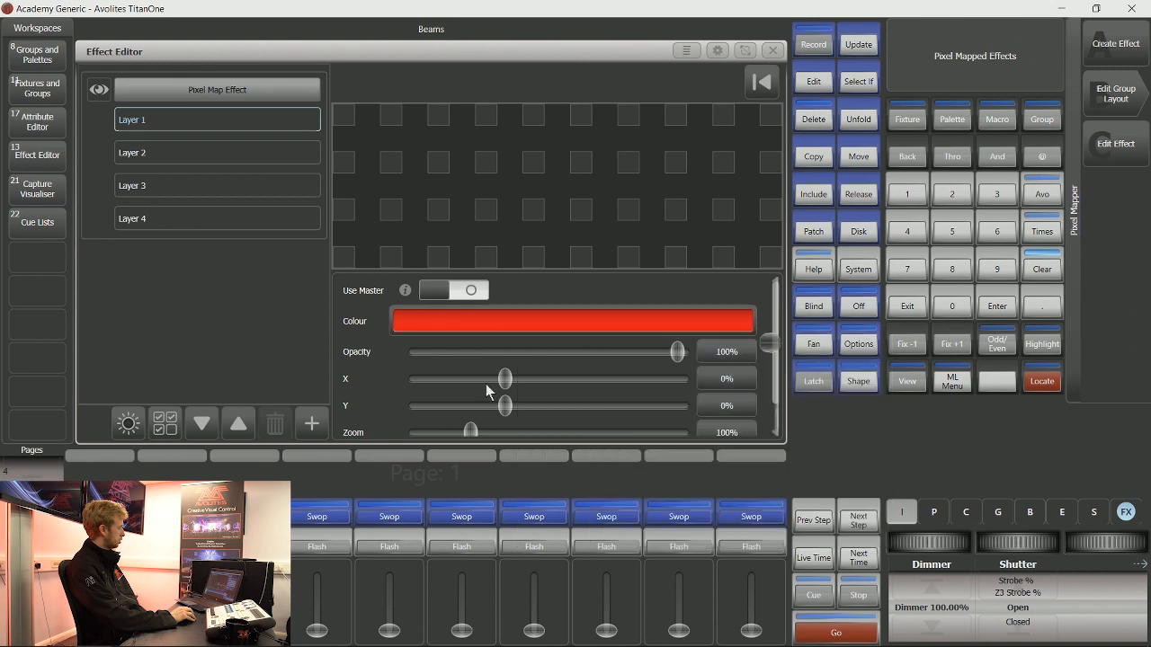
- Add a Block element to Layer 1 and set its width to 22% and height to 124%
{"action": "left_click", "coordinate": [320, 435]}
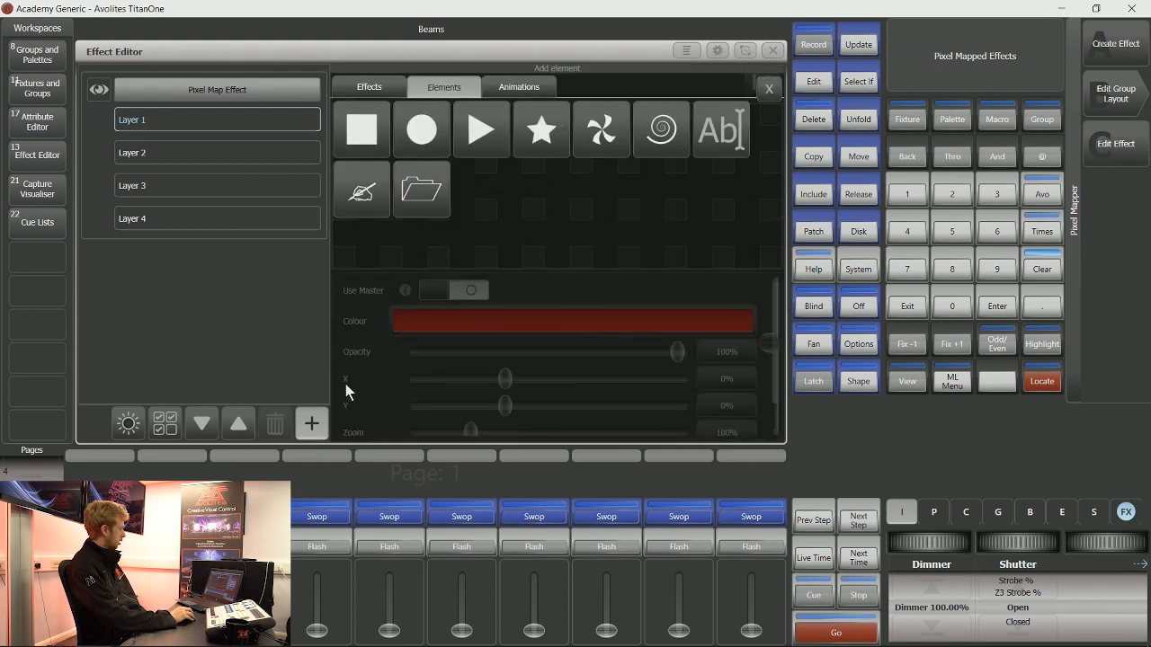
{"action": "left_click", "coordinate": [374, 142]}
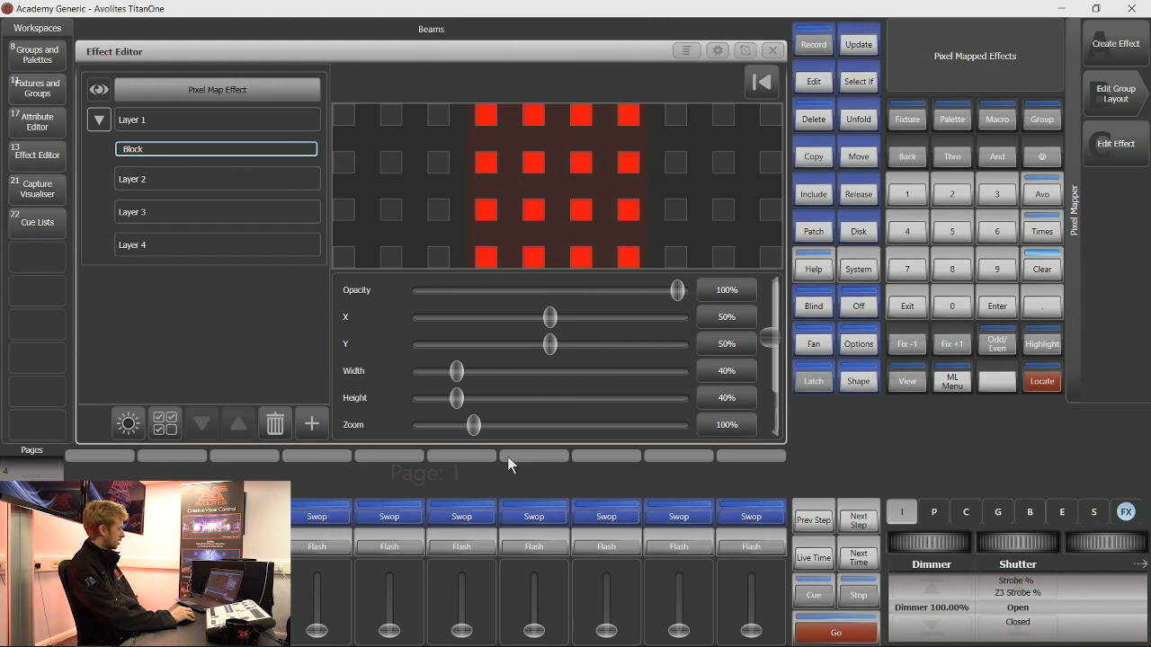
{"action": "left_click_drag", "start_coordinate": [459, 373], "coordinate": [529, 400]}
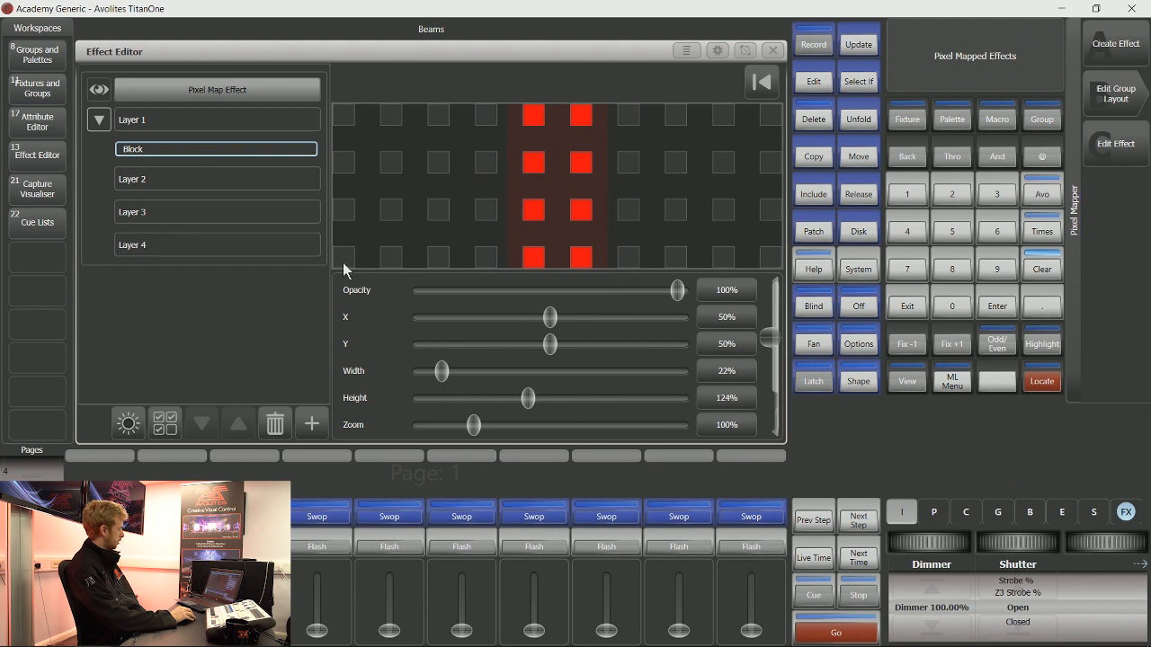
- Add a Linear Movement animation to the Block element on Layer 1
{"action": "left_click", "coordinate": [159, 122]}
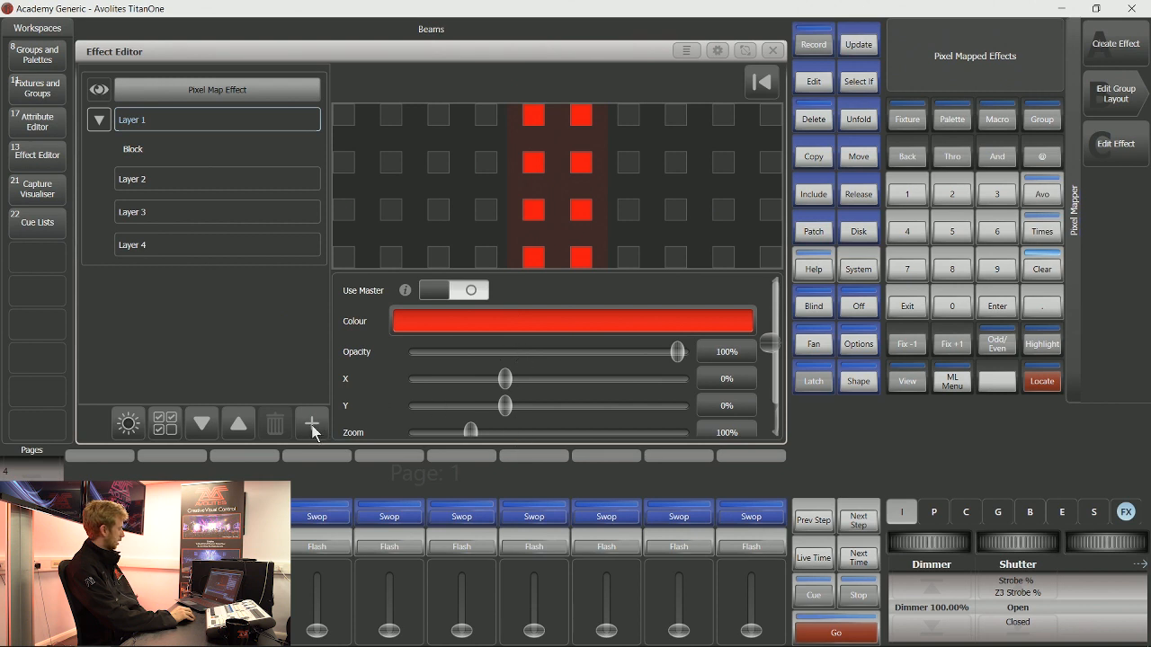
{"action": "left_click", "coordinate": [128, 149]}
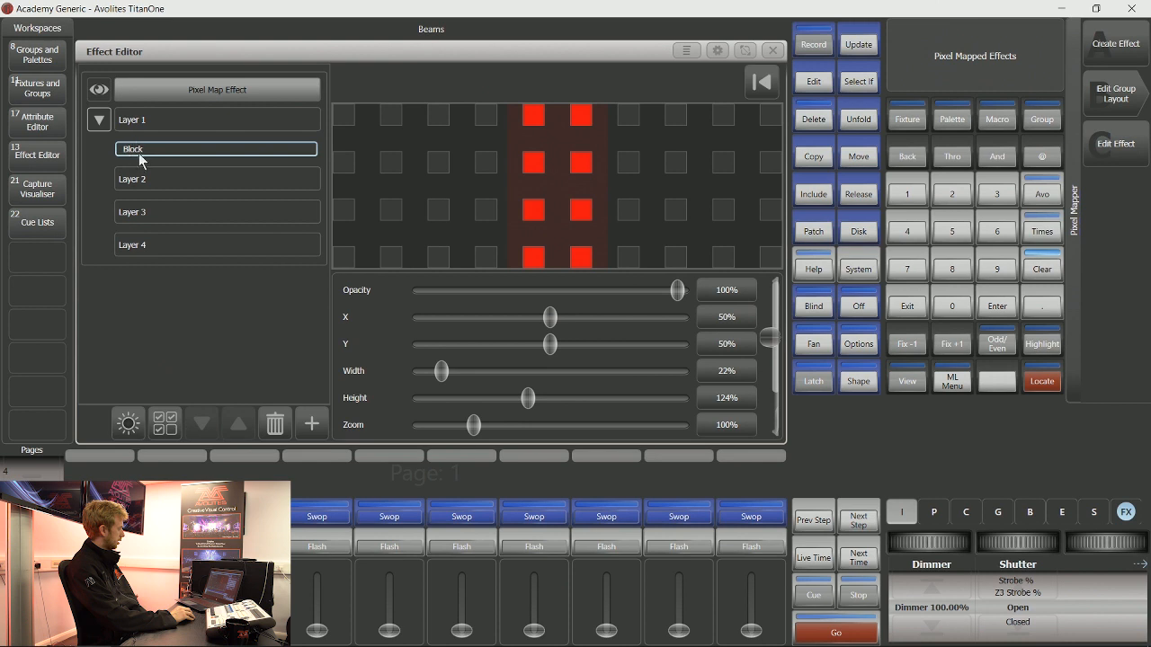
{"action": "left_click", "coordinate": [312, 424]}
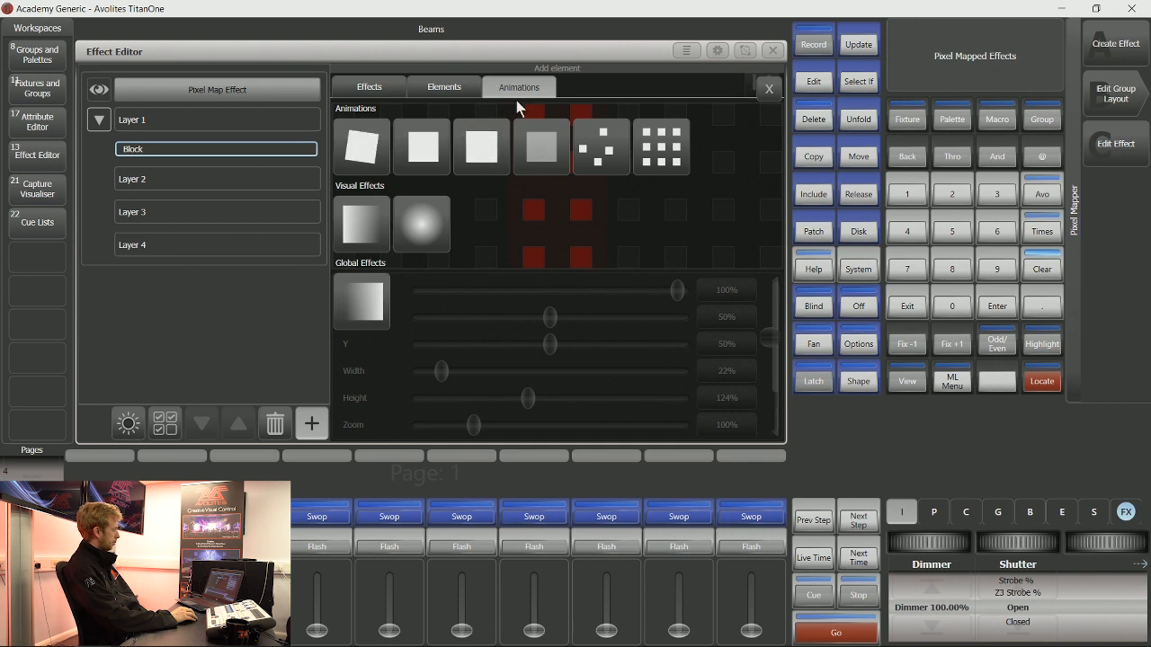
{"action": "left_click", "coordinate": [427, 147]}
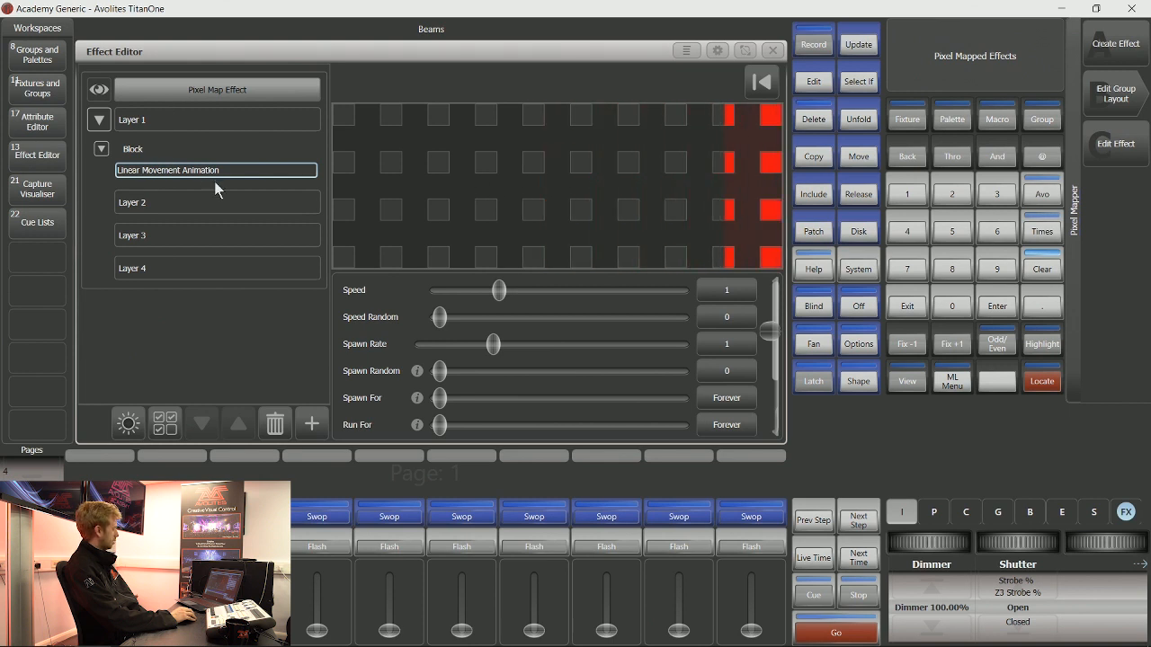
- Set the Block element's X to -85% and close the Effect Editor to view the visualiser
{"action": "left_click", "coordinate": [140, 149]}
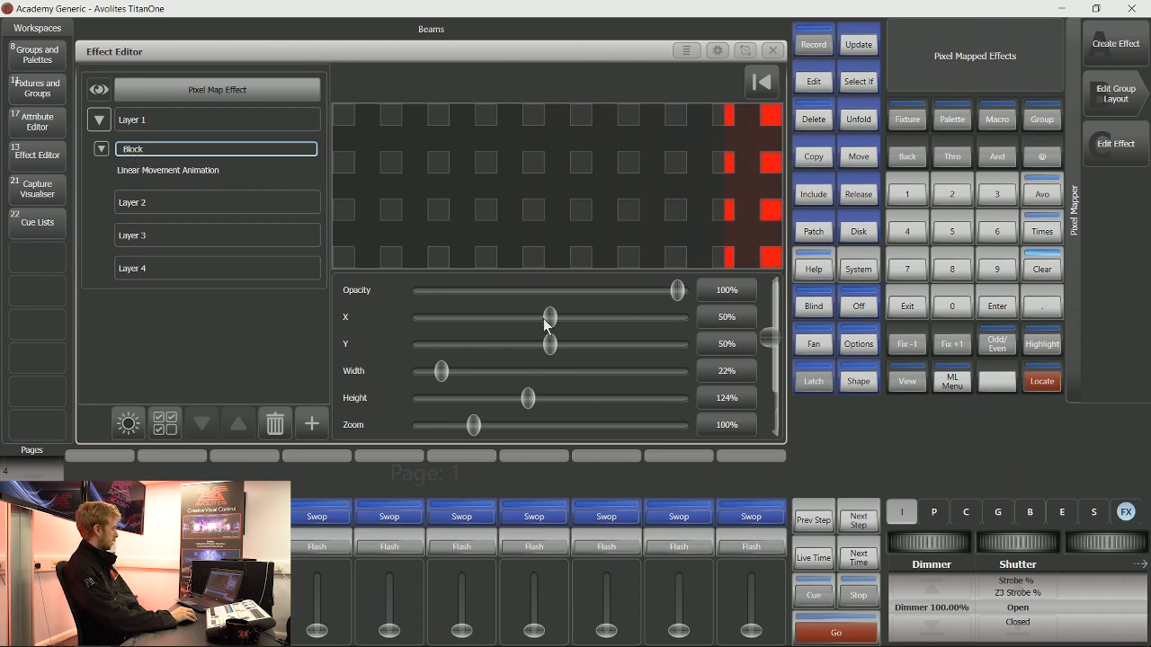
{"action": "left_click_drag", "start_coordinate": [550, 317], "coordinate": [435, 319]}
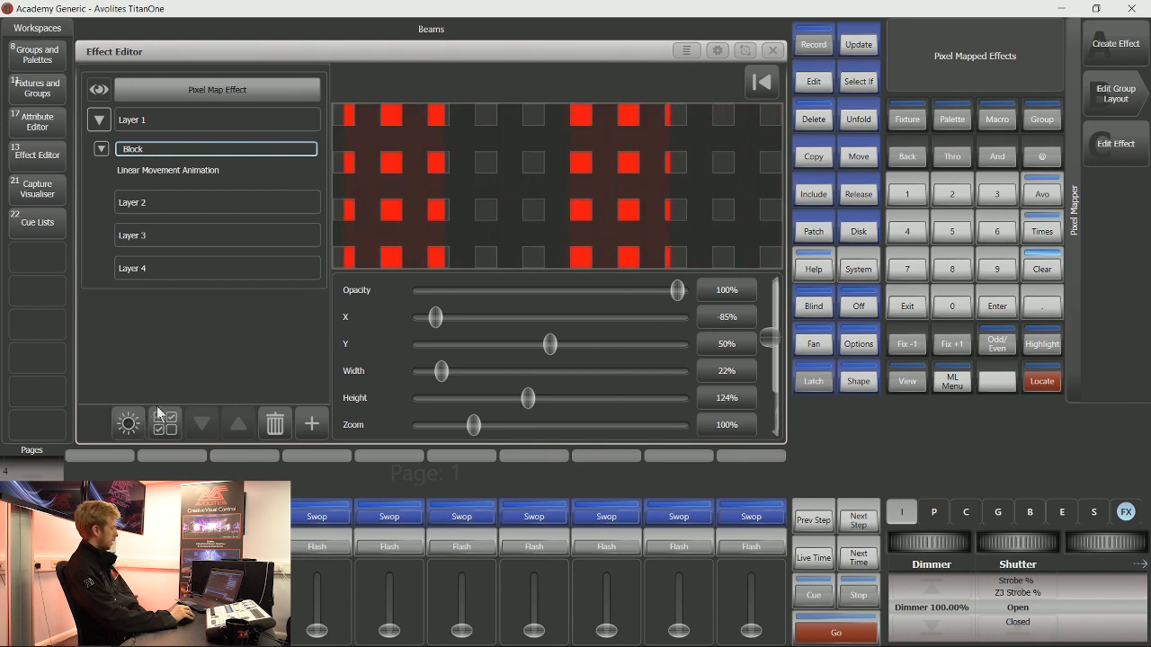
{"action": "left_click", "coordinate": [772, 49]}
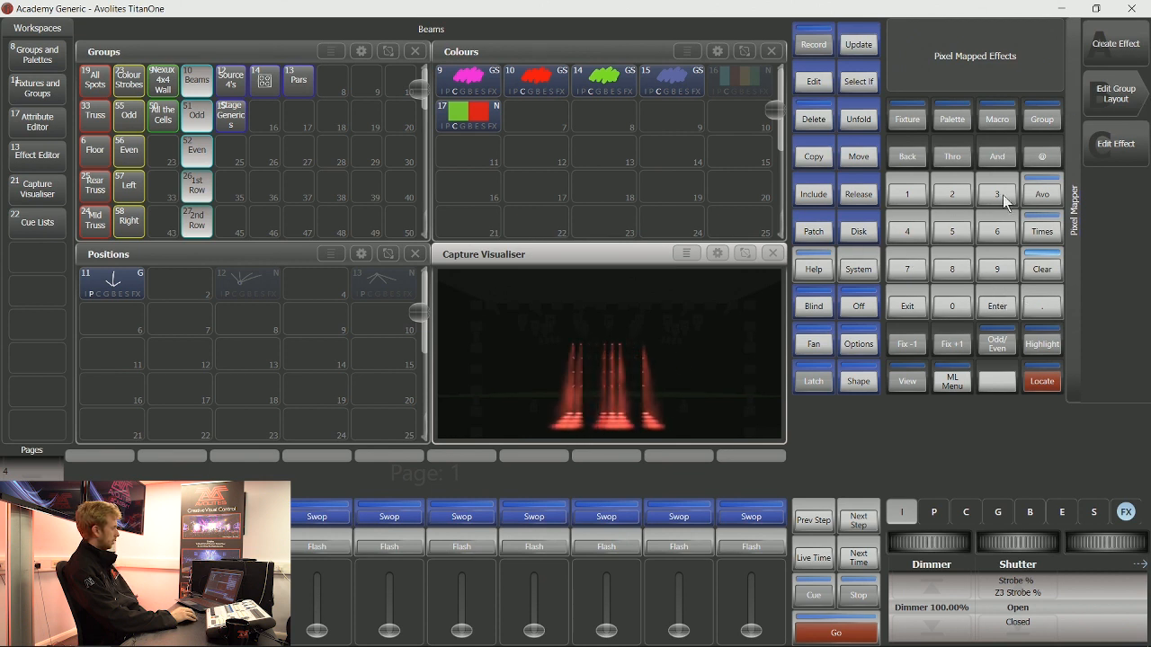
- Reopen the Effect Editor as a workspace window, finding it with the search text "eff"
{"action": "left_click", "coordinate": [911, 310]}
{"action": "left_click", "coordinate": [1107, 297]}
{"action": "type", "text": "ca"}
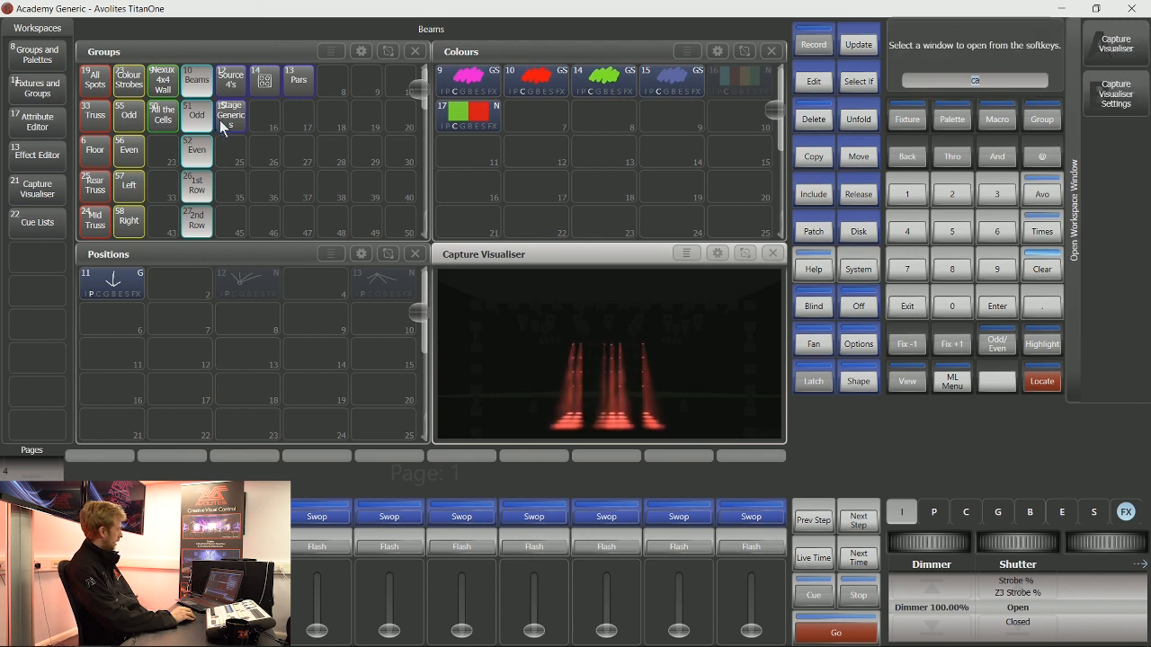
{"action": "key", "text": "BackSpace"}
{"action": "key", "text": "BackSpace"}
{"action": "type", "text": "eff"}
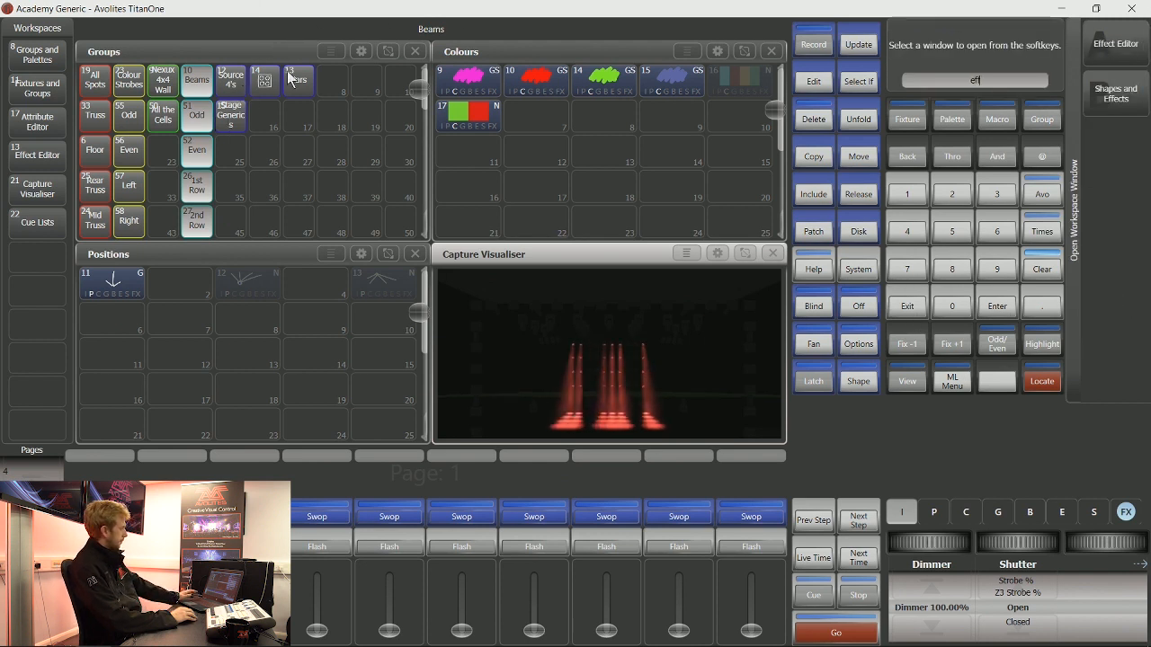
{"action": "left_click", "coordinate": [1105, 49]}
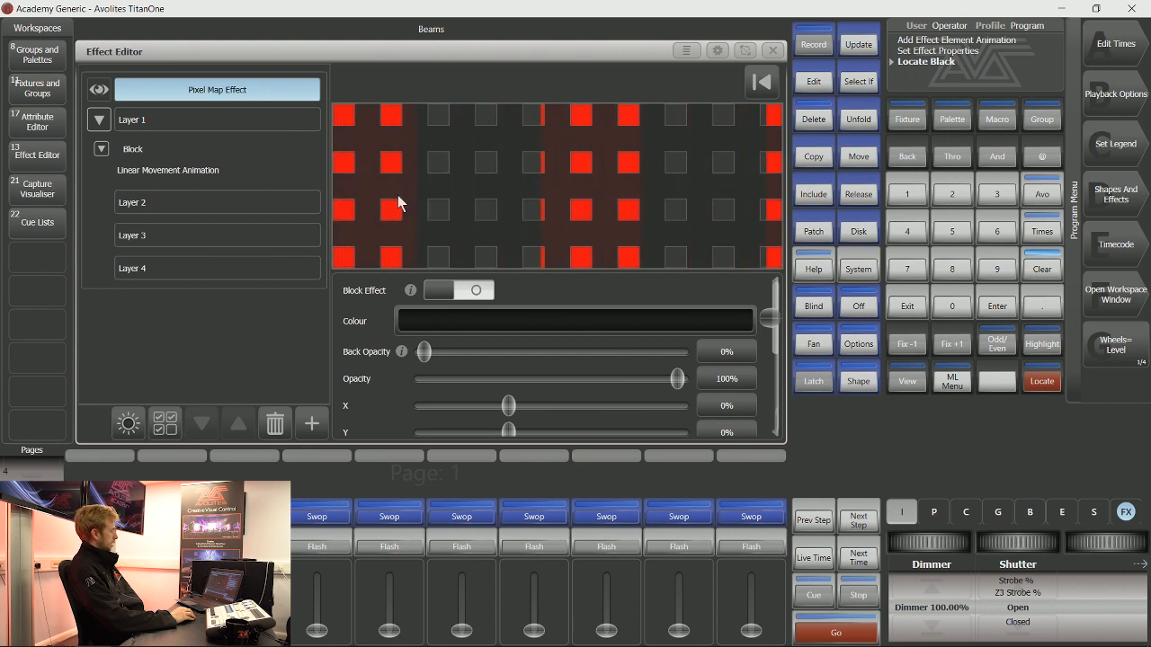
- Delete the Linear Movement Animation from the Block element and set the block's X to 52%
{"action": "left_click", "coordinate": [186, 170]}
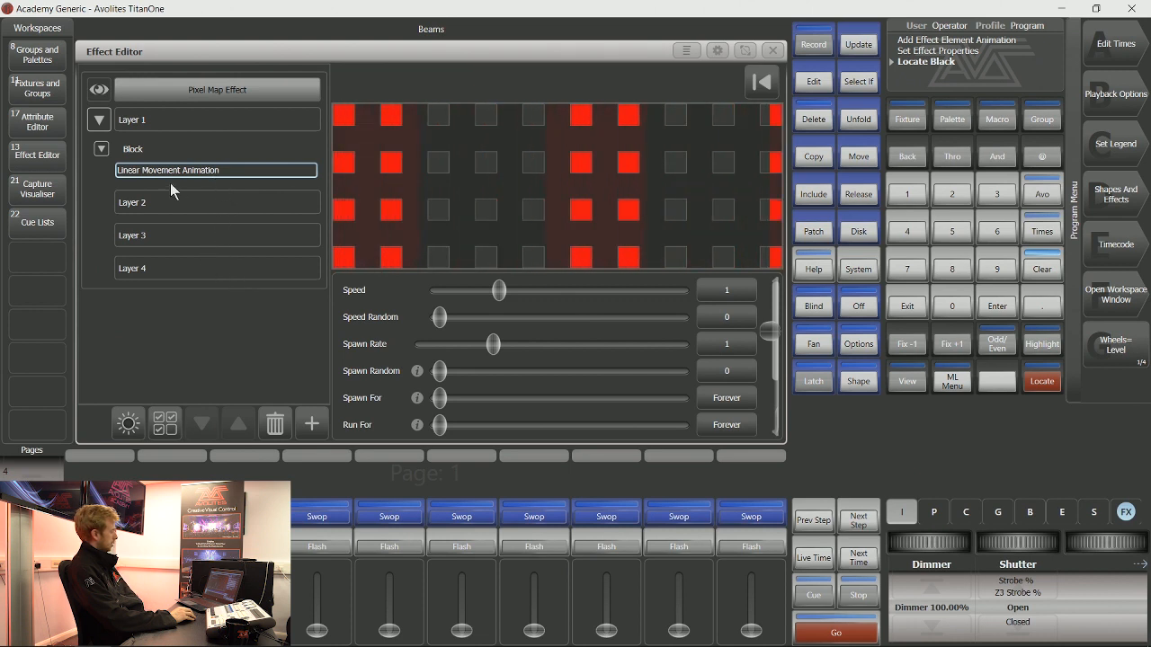
{"action": "left_click", "coordinate": [277, 426]}
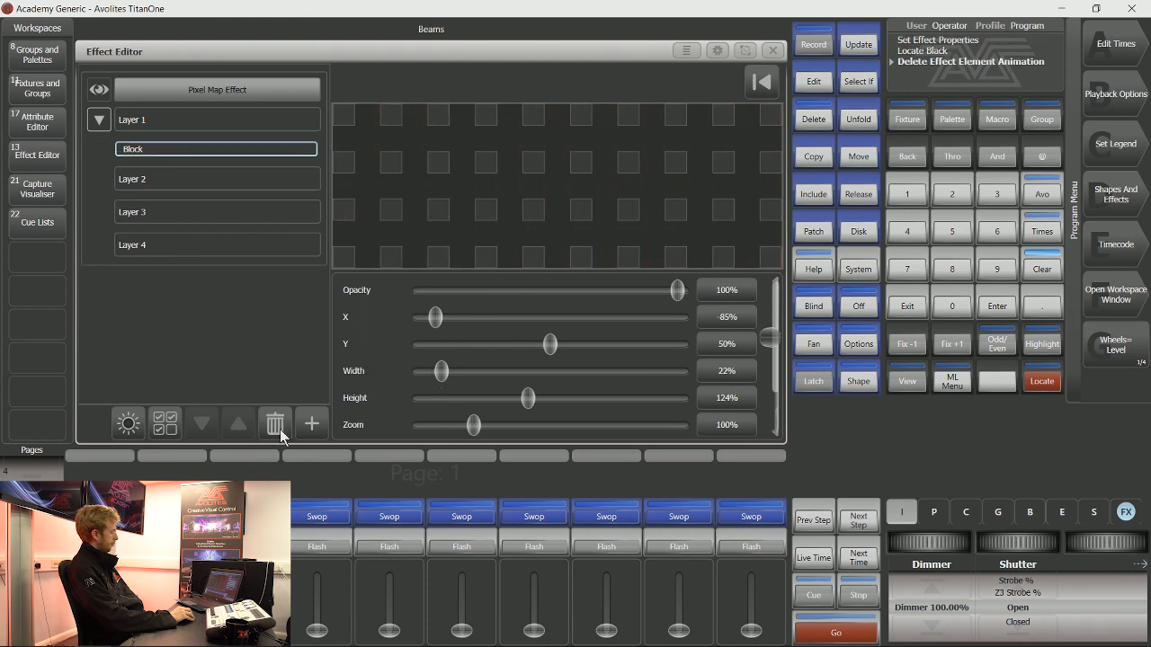
{"action": "left_click_drag", "start_coordinate": [447, 337], "coordinate": [552, 319]}
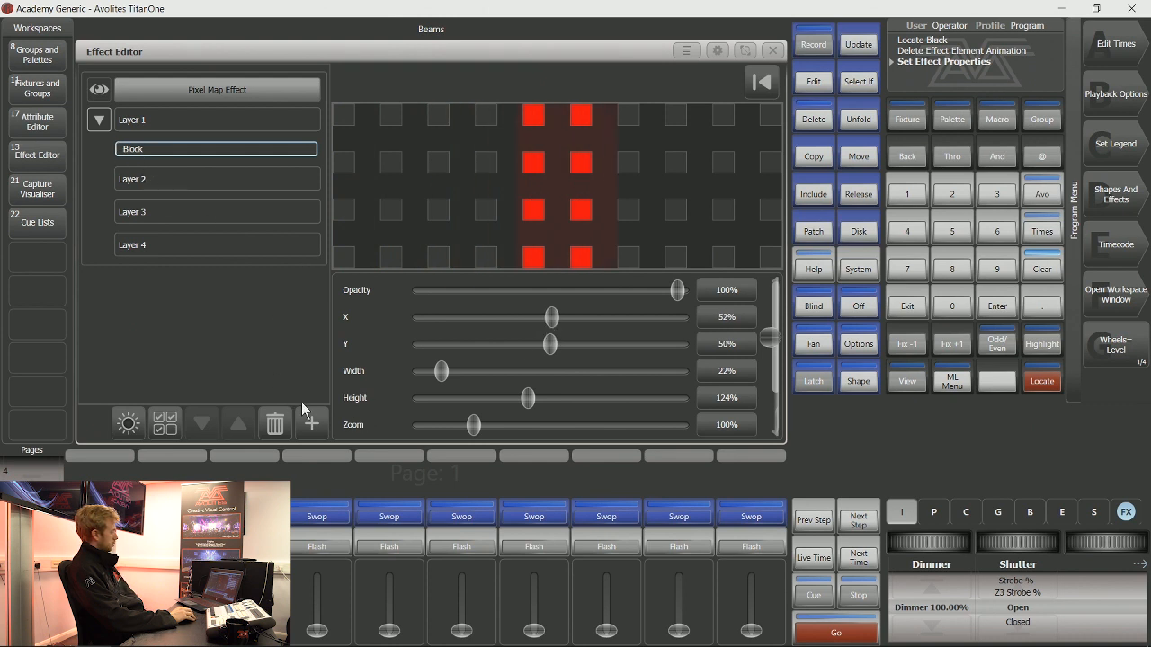
- Add a Spin animation to the Block element and close the Effect Editor
{"action": "left_click", "coordinate": [312, 426]}
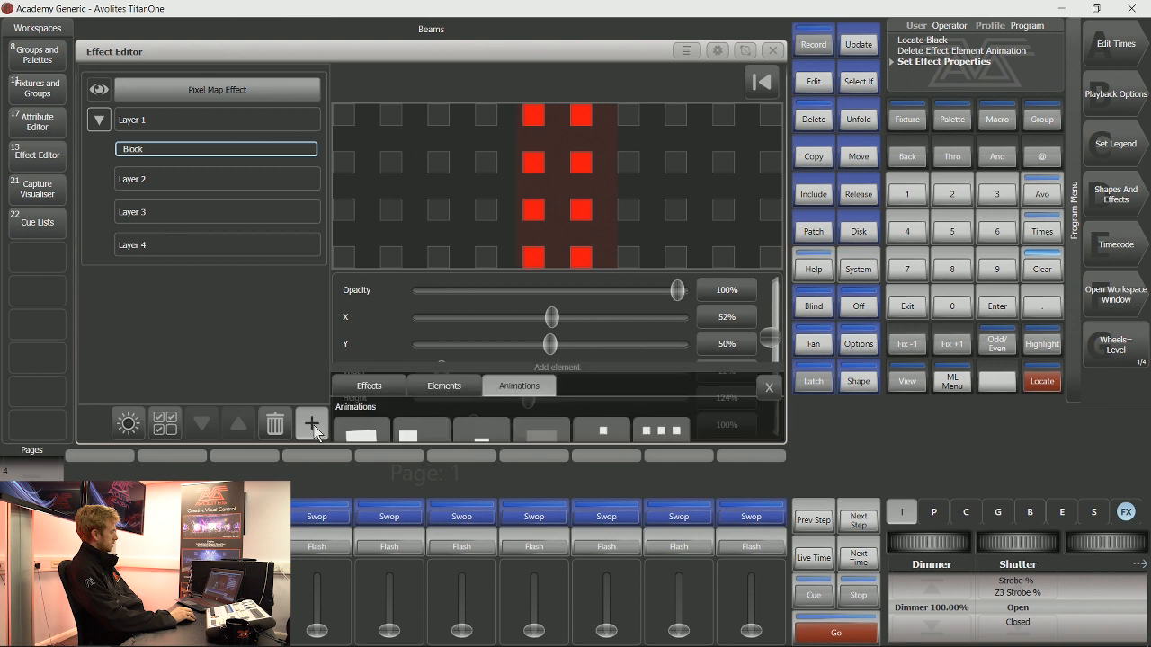
{"action": "left_click", "coordinate": [363, 142]}
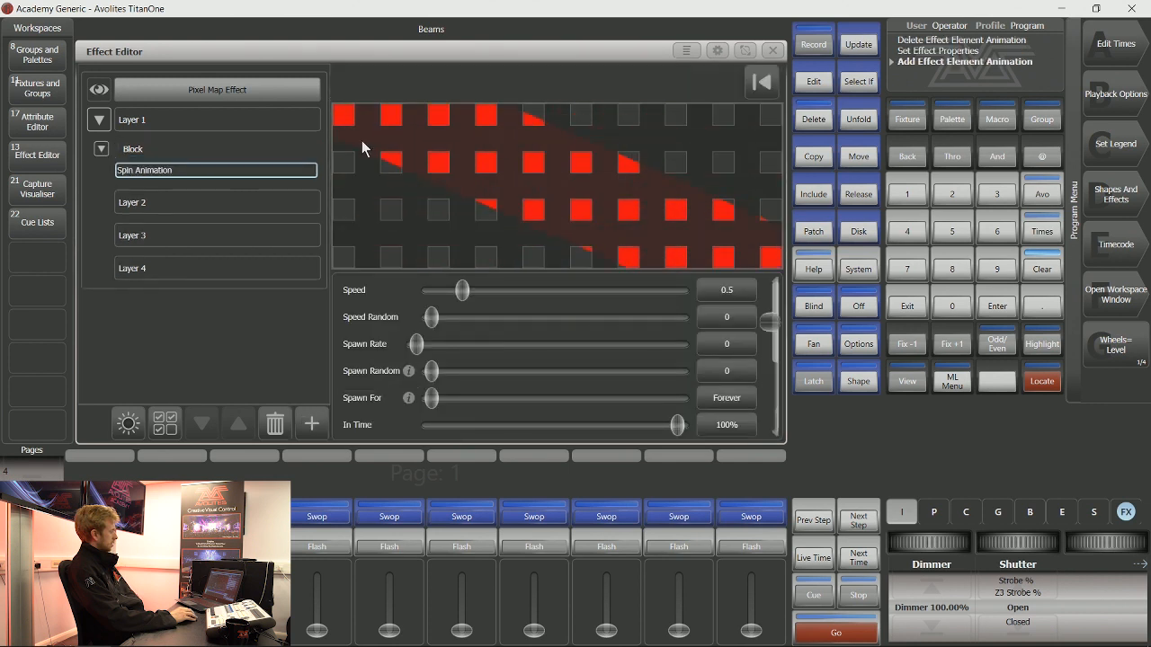
{"action": "left_click", "coordinate": [772, 51]}
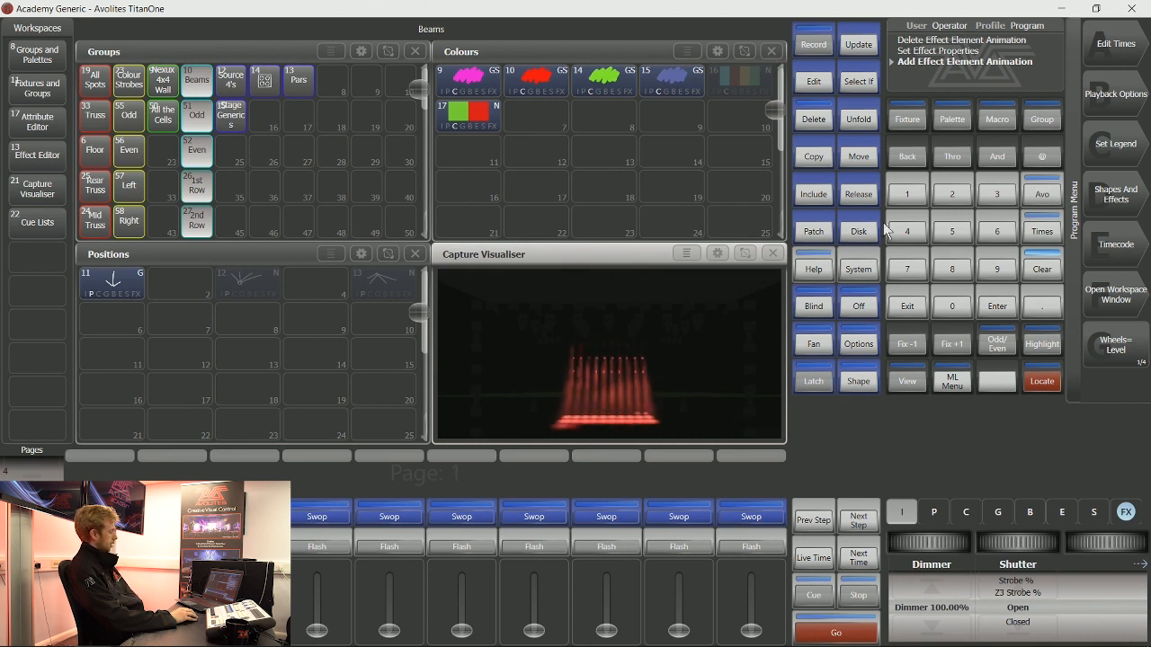
- Record the effect as a cue in Fixture record mode on the last playback fader in the row, and clear the programmer
{"action": "left_click", "coordinate": [826, 46]}
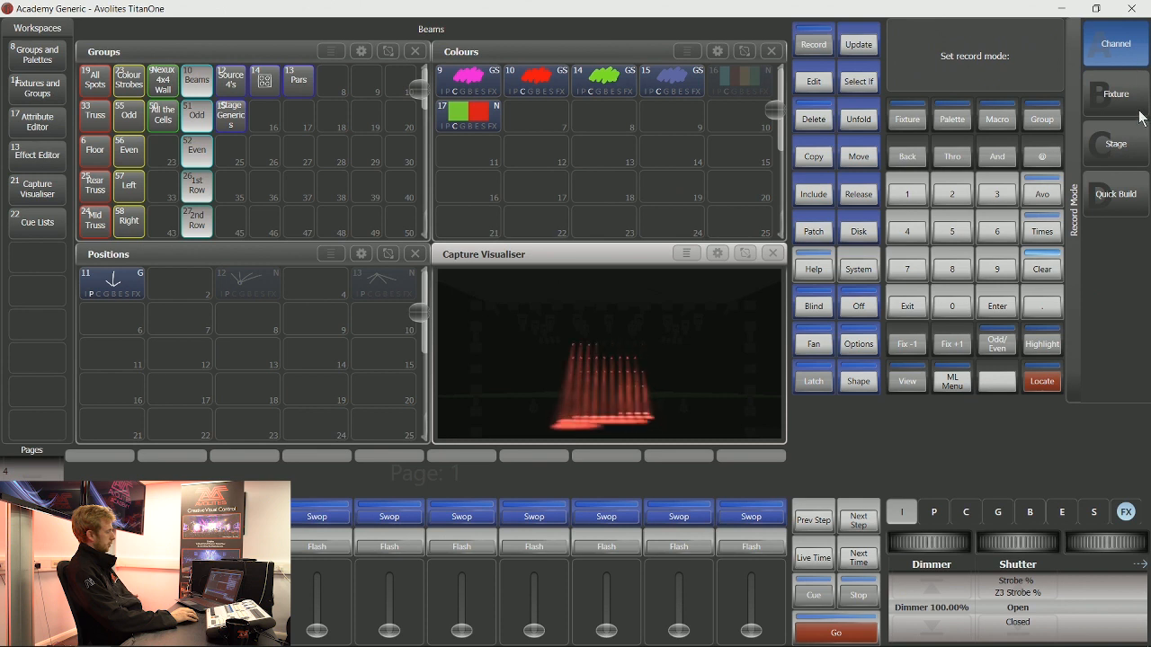
{"action": "left_click", "coordinate": [1139, 112]}
{"action": "left_click", "coordinate": [753, 520]}
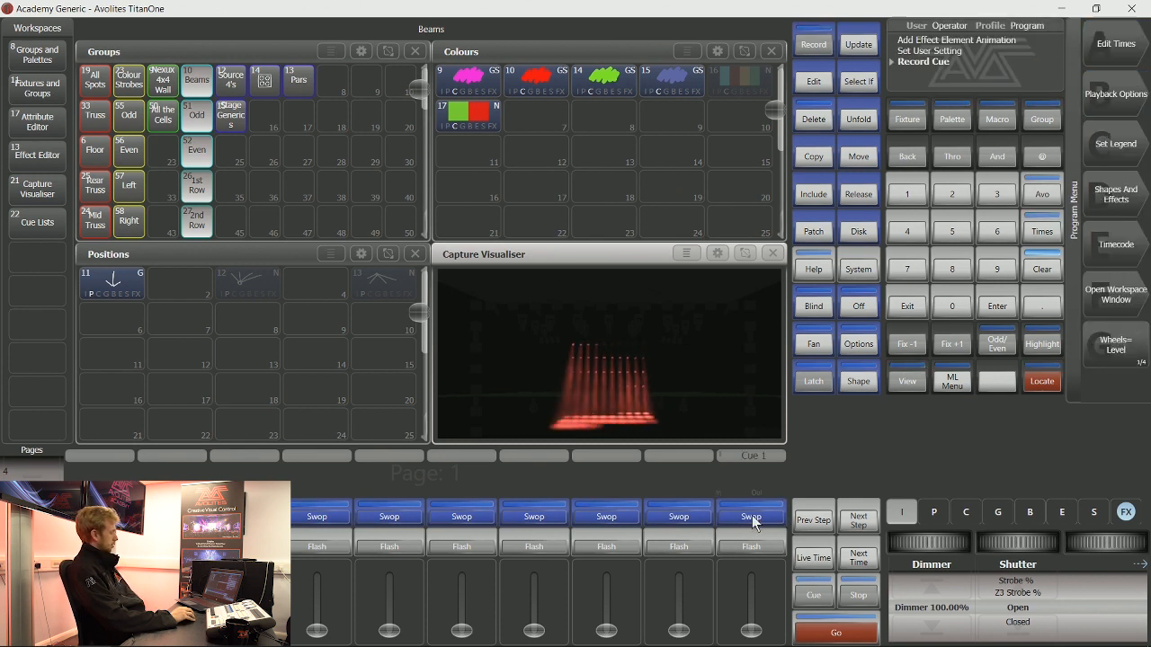
{"action": "left_click", "coordinate": [1048, 272]}
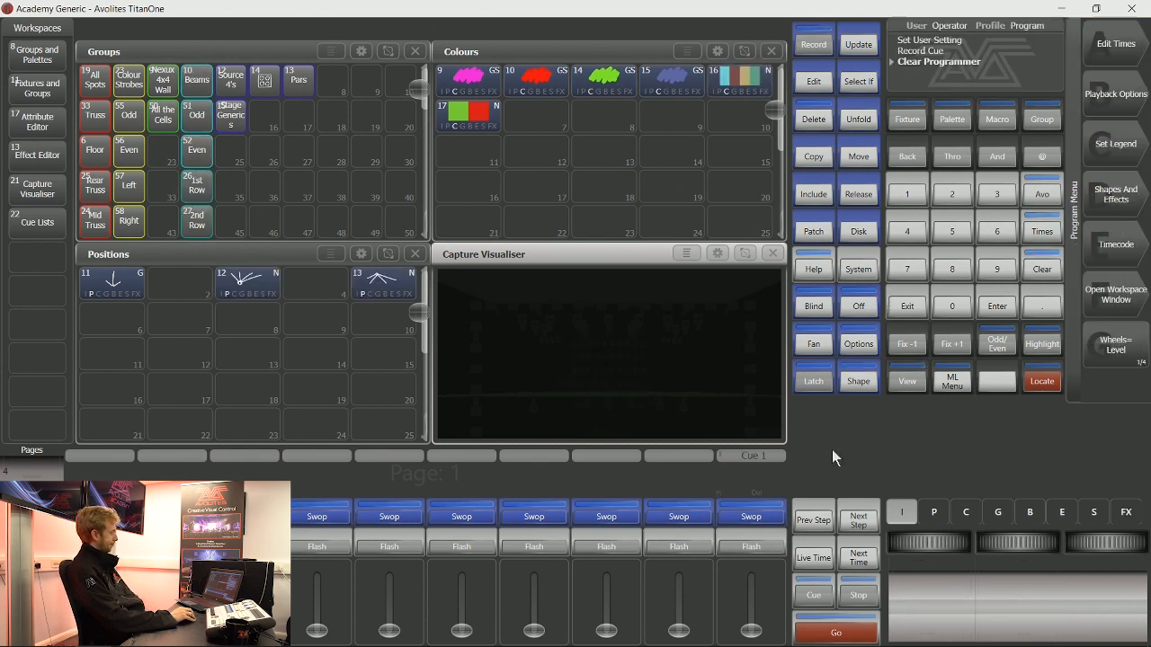
- Play back Cue 1 by raising its fader to full, and release it by lowering the fader to zero
{"action": "left_click_drag", "start_coordinate": [750, 618], "coordinate": [753, 578]}
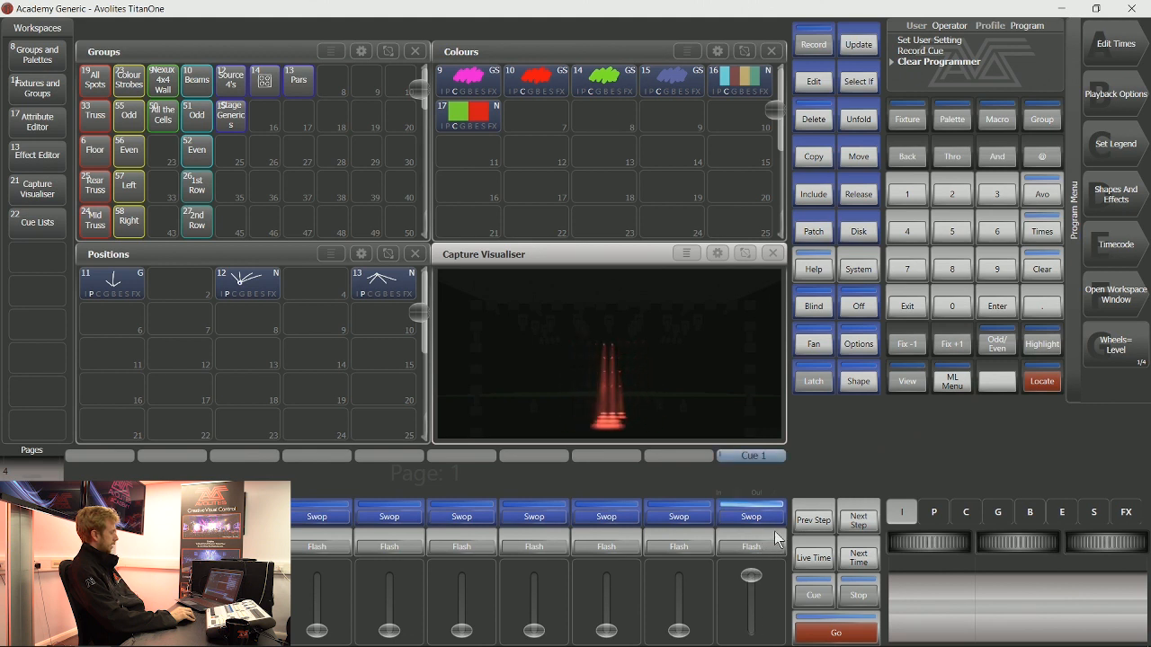
{"action": "left_click_drag", "start_coordinate": [752, 579], "coordinate": [752, 626]}
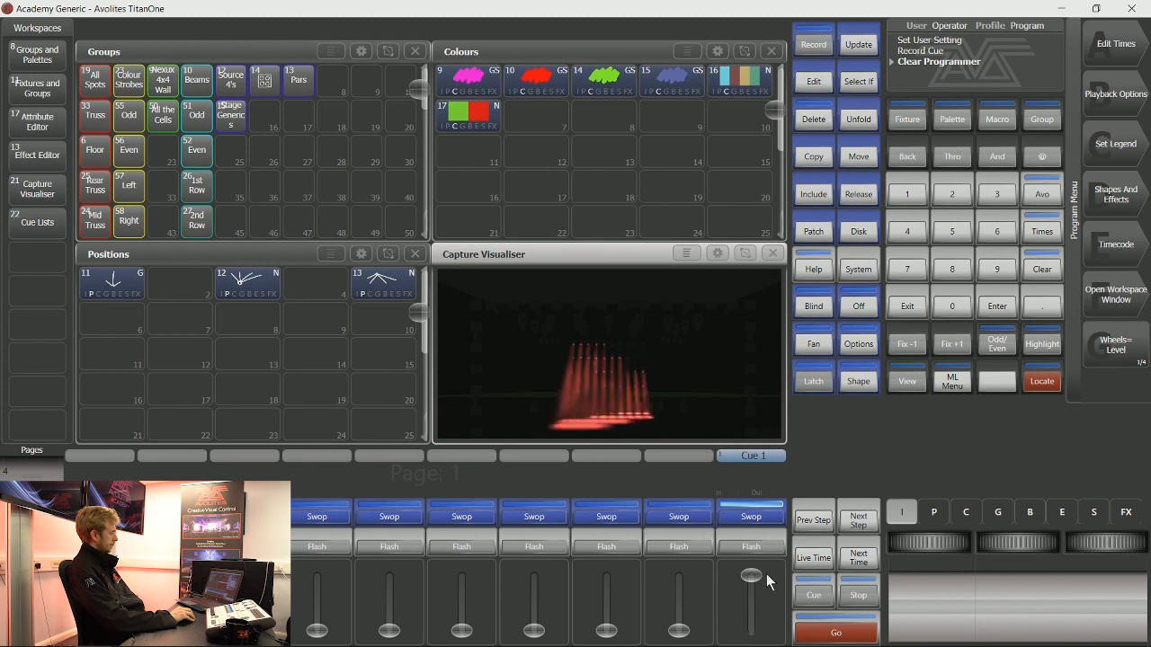
{"action": "left_click_drag", "start_coordinate": [766, 575], "coordinate": [752, 628]}
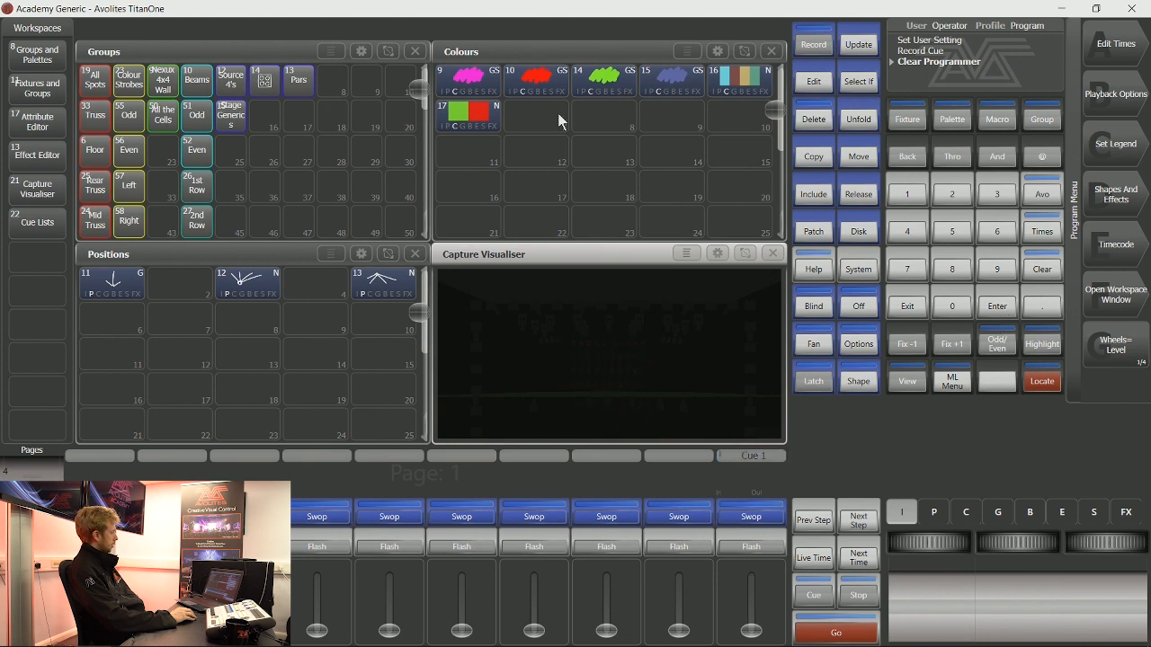
- Locate the fixtures of the Beams group and create a new pixel mapped effect for them
{"action": "left_click", "coordinate": [196, 81]}
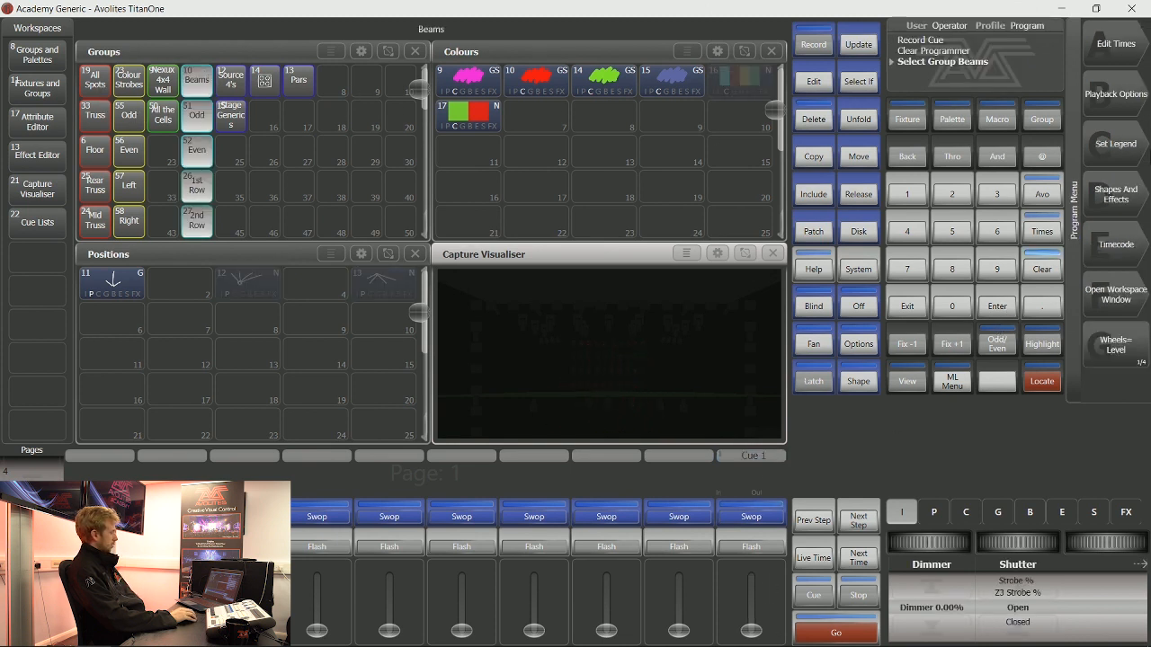
{"action": "left_click", "coordinate": [1045, 382]}
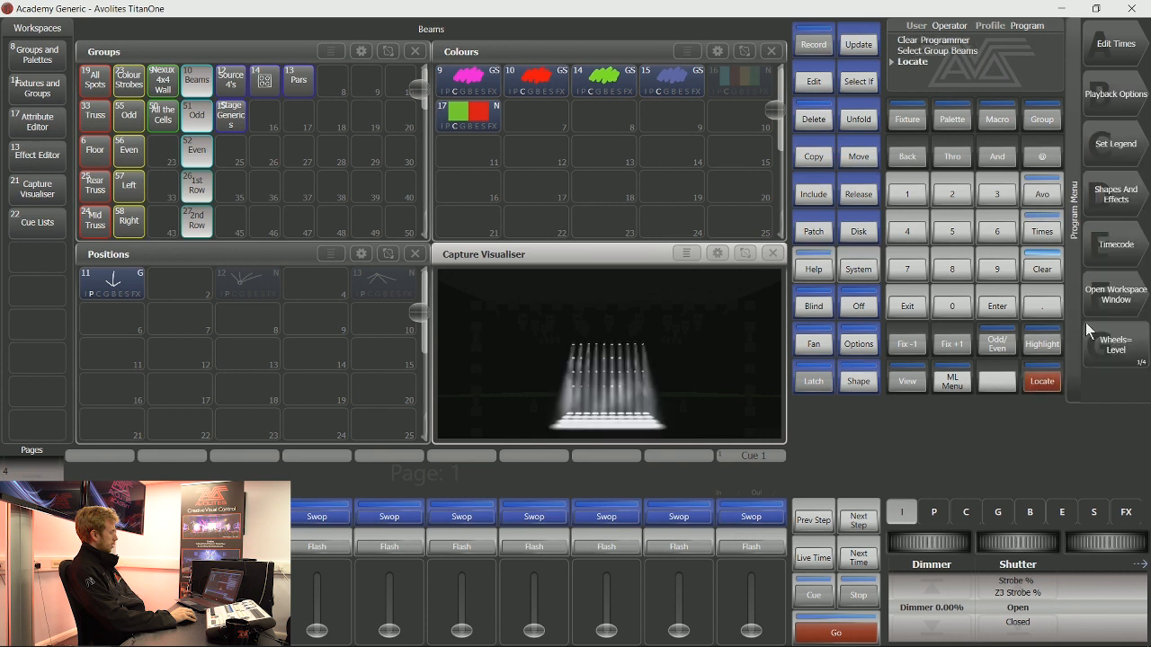
{"action": "left_click", "coordinate": [1117, 195]}
{"action": "left_click", "coordinate": [1117, 95]}
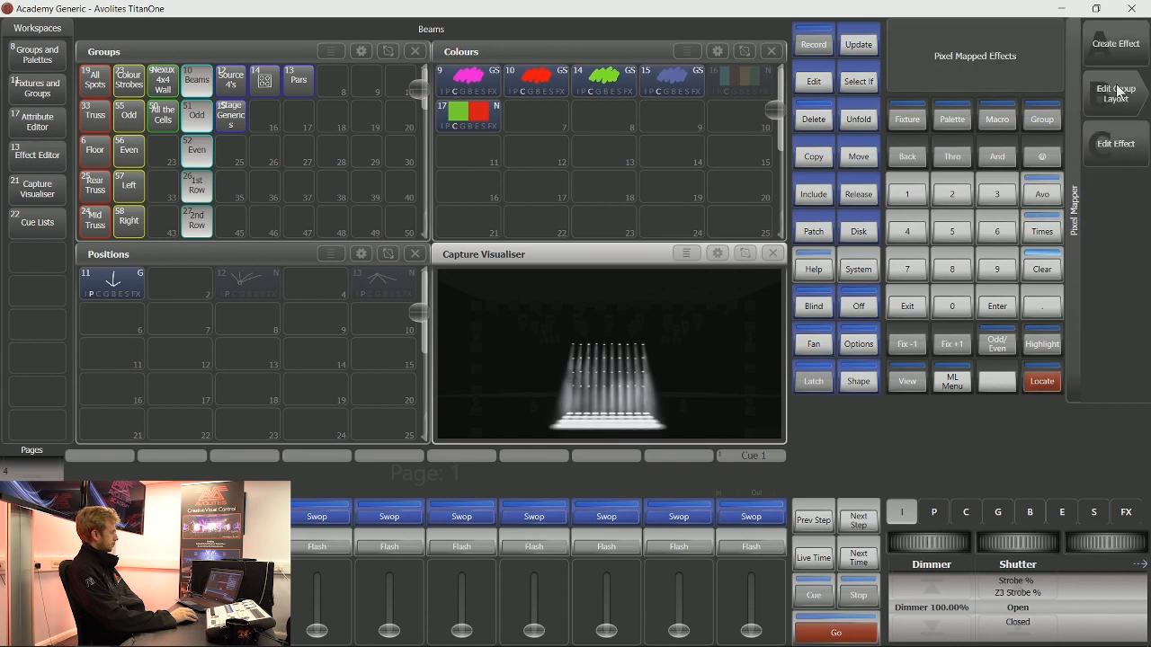
{"action": "left_click", "coordinate": [1120, 60]}
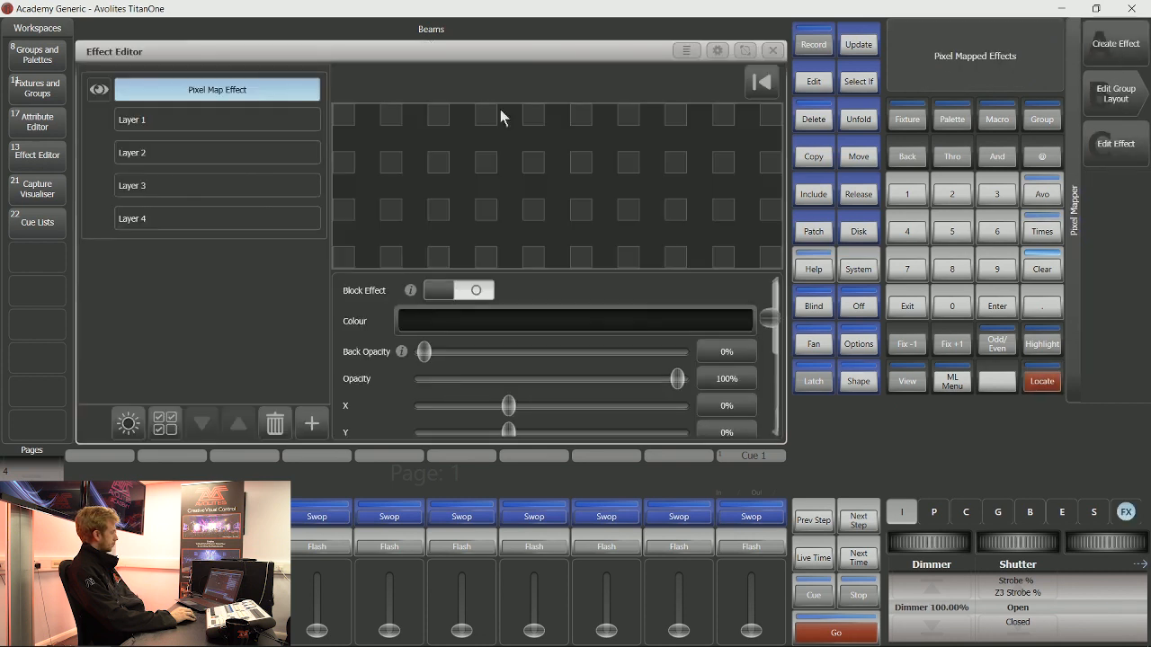
- Add a Swirl element to Layer 1 and set its width to 99% and height to 94%
{"action": "left_click", "coordinate": [213, 118]}
{"action": "left_click", "coordinate": [316, 422]}
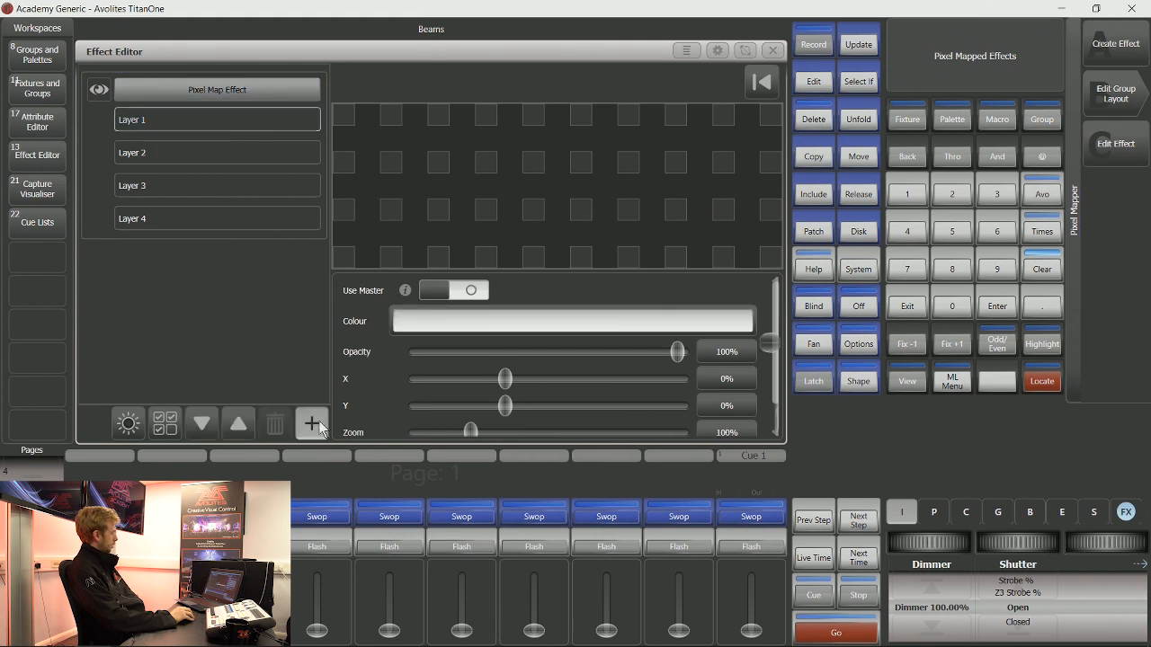
{"action": "left_click", "coordinate": [600, 130]}
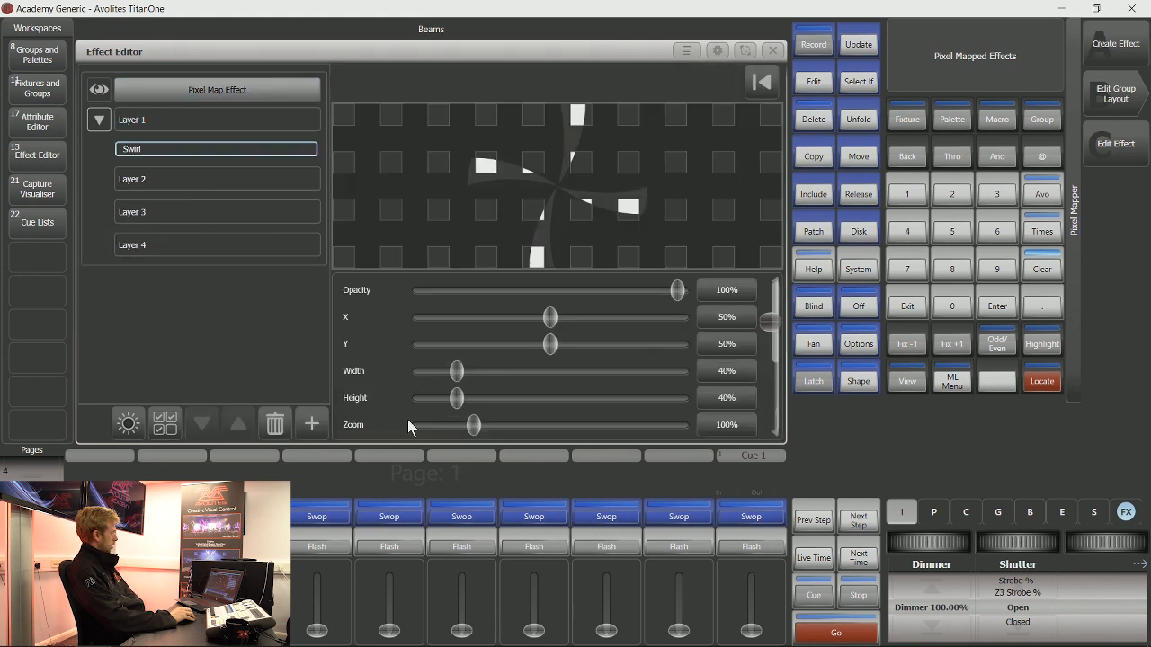
{"action": "left_click_drag", "start_coordinate": [466, 375], "coordinate": [501, 407]}
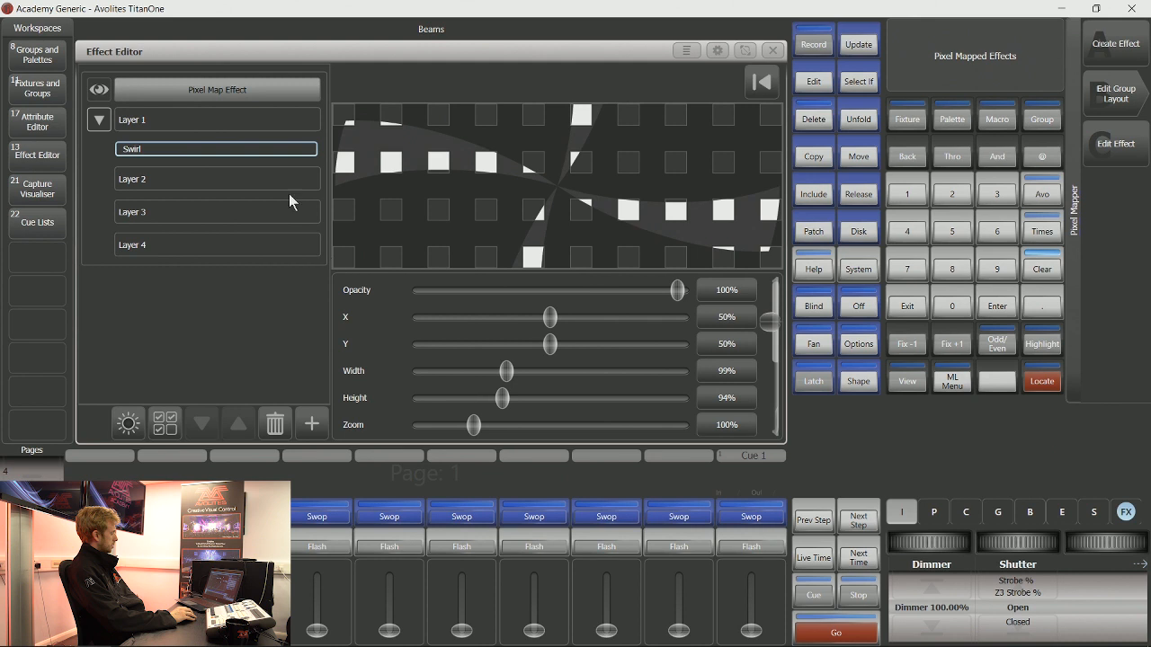
- Set the colour of Layer 1 to red
{"action": "left_click", "coordinate": [227, 113]}
{"action": "left_click", "coordinate": [534, 323]}
{"action": "left_click_drag", "start_coordinate": [575, 369], "coordinate": [490, 341]}
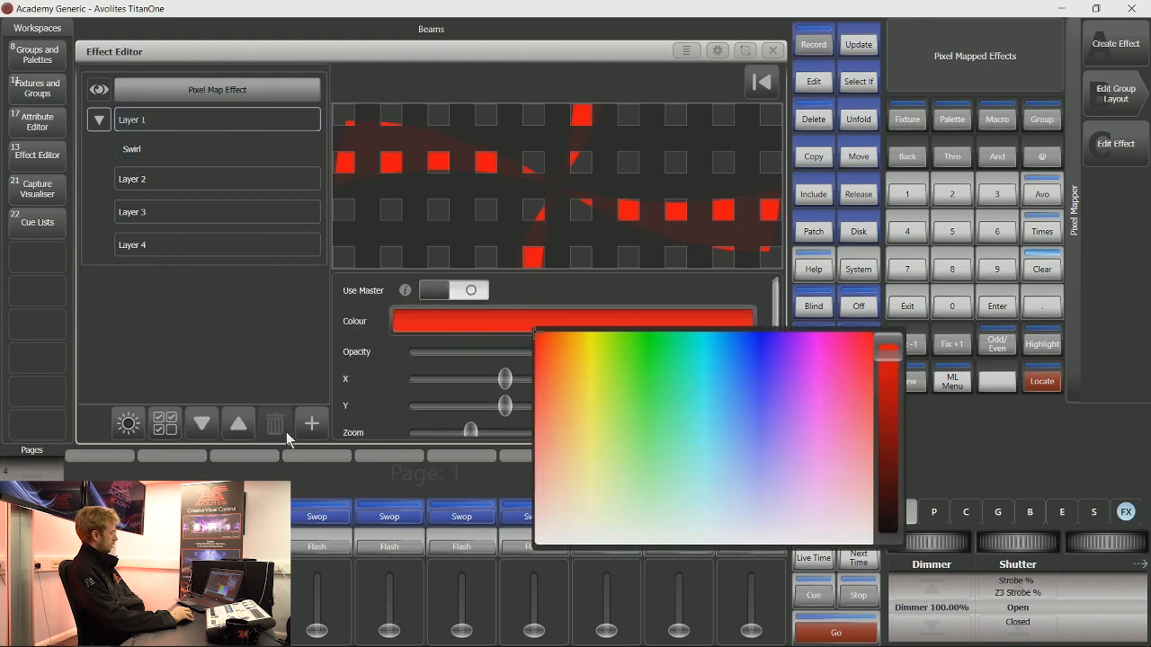
- Add a Spin animation to the Swirl element in Layer 1
{"action": "left_click", "coordinate": [312, 429]}
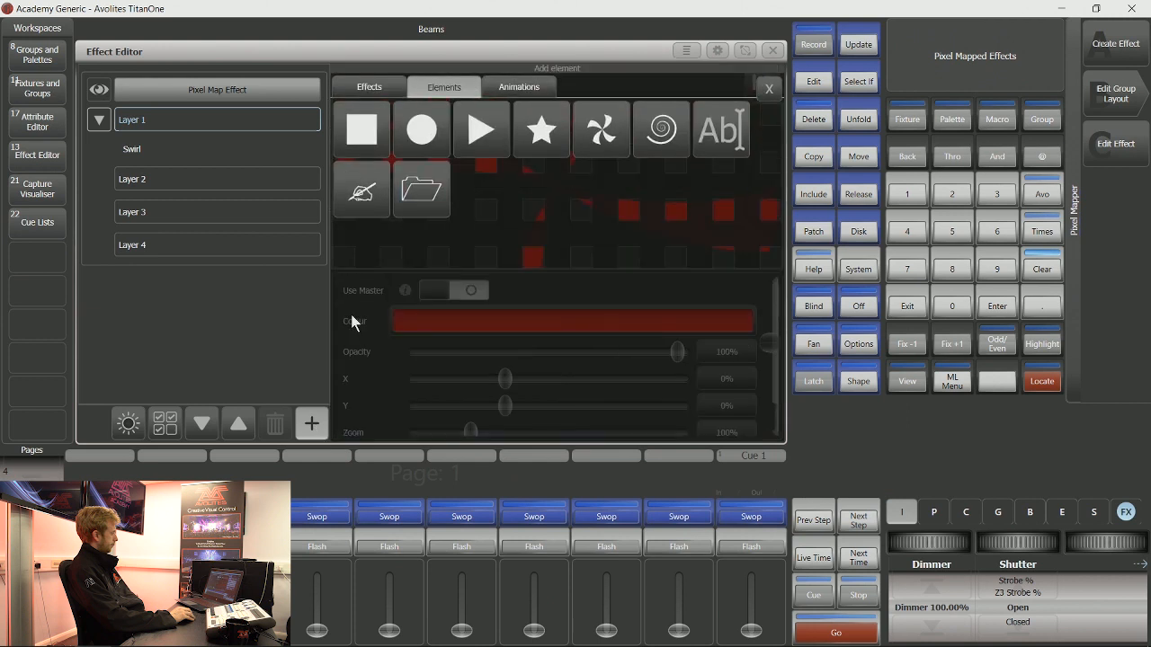
{"action": "left_click", "coordinate": [769, 89]}
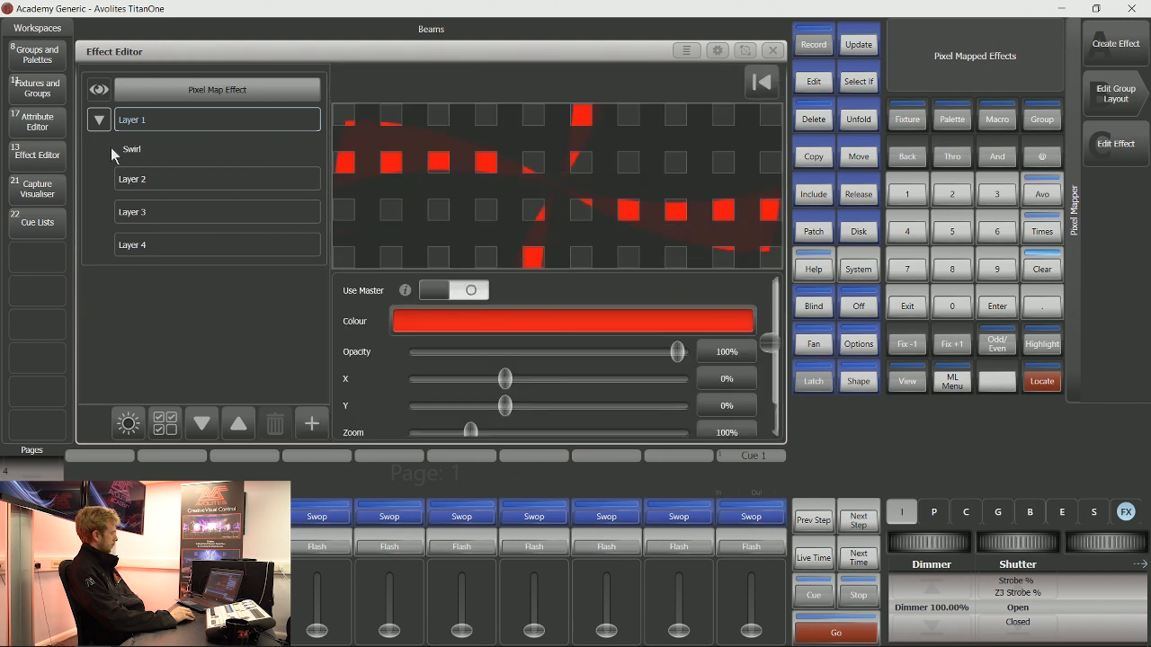
{"action": "left_click", "coordinate": [127, 149]}
{"action": "left_click", "coordinate": [312, 424]}
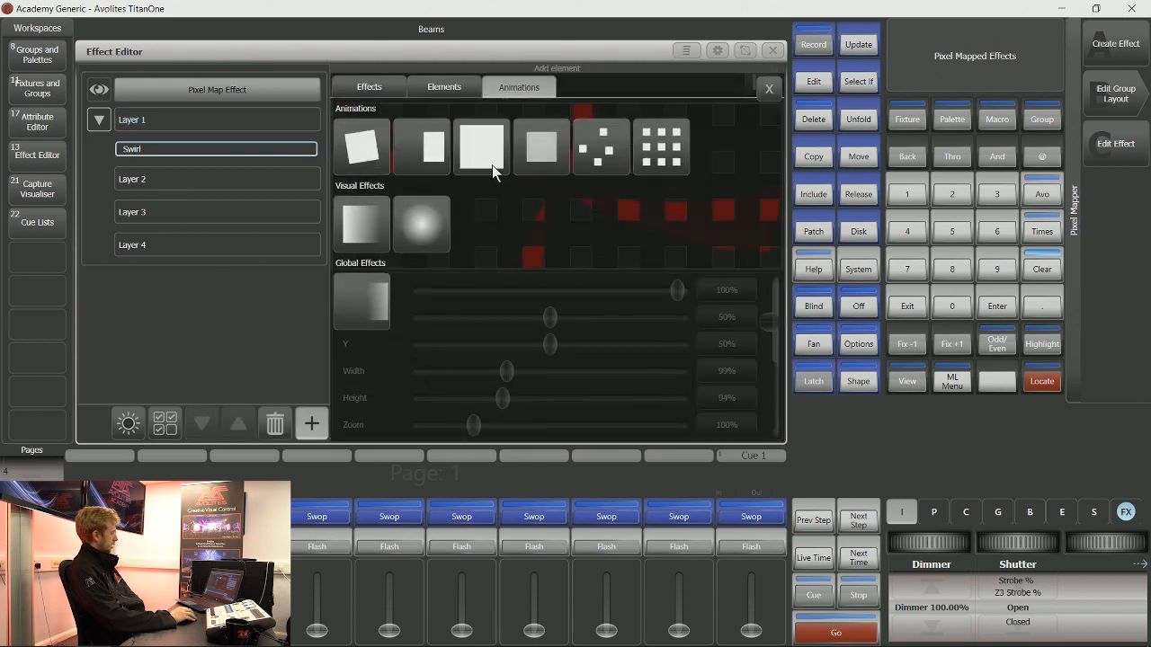
{"action": "left_click", "coordinate": [368, 153]}
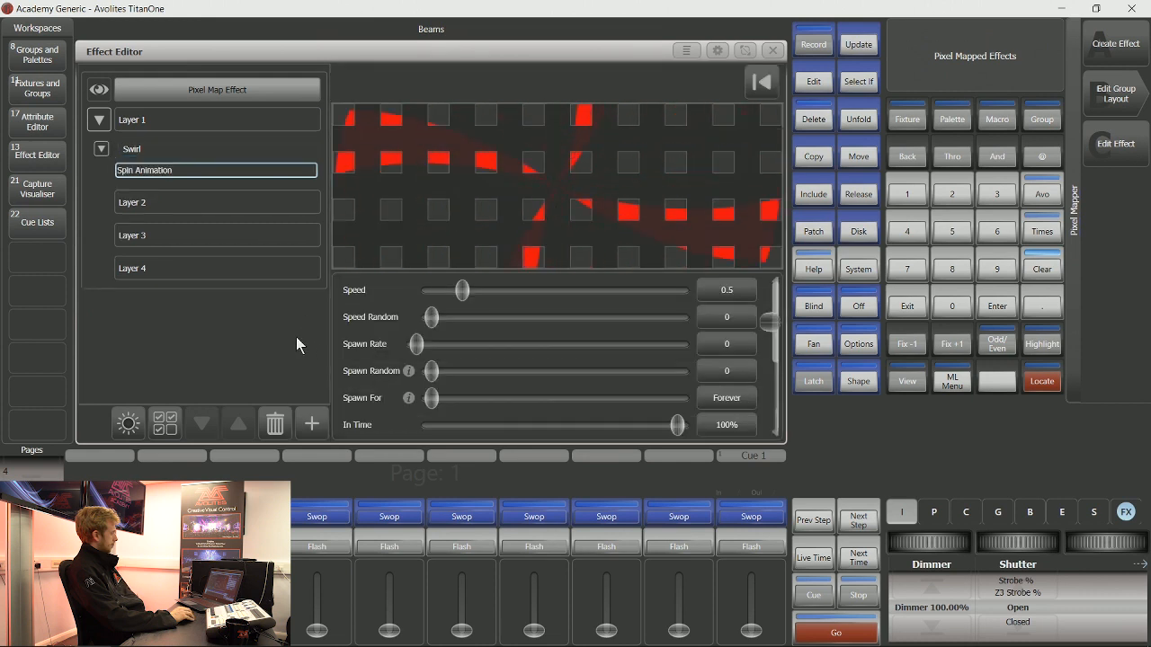
- Set the colour of Layer 2 to blue
{"action": "left_click", "coordinate": [187, 203]}
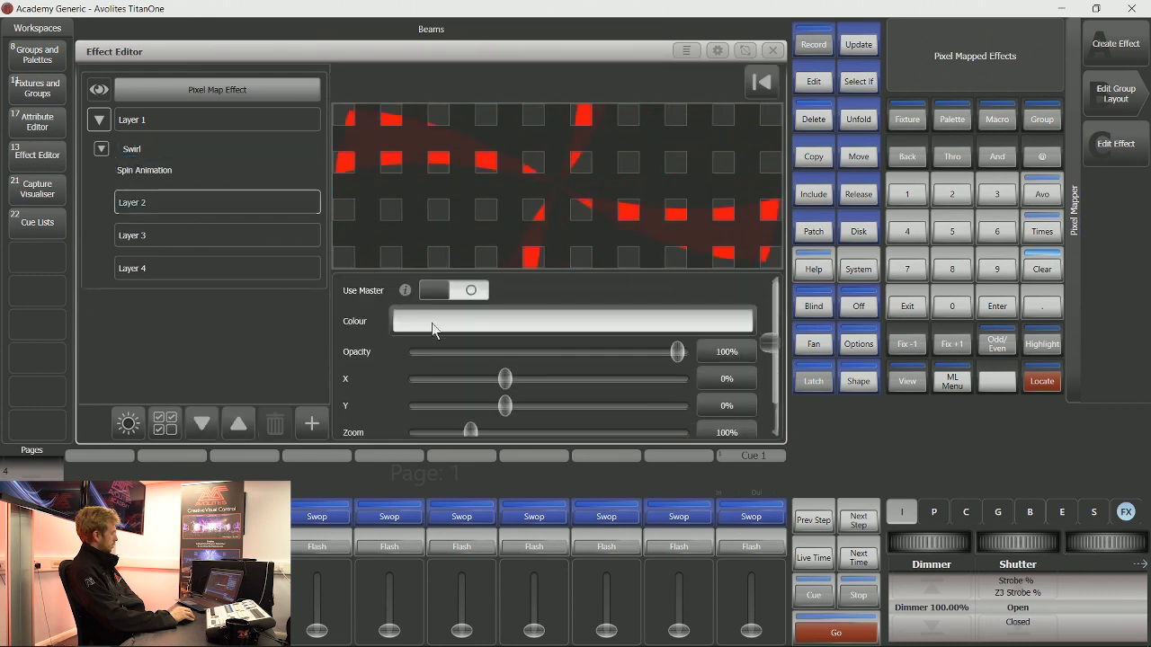
{"action": "left_click", "coordinate": [484, 322]}
{"action": "left_click_drag", "start_coordinate": [608, 374], "coordinate": [700, 325]}
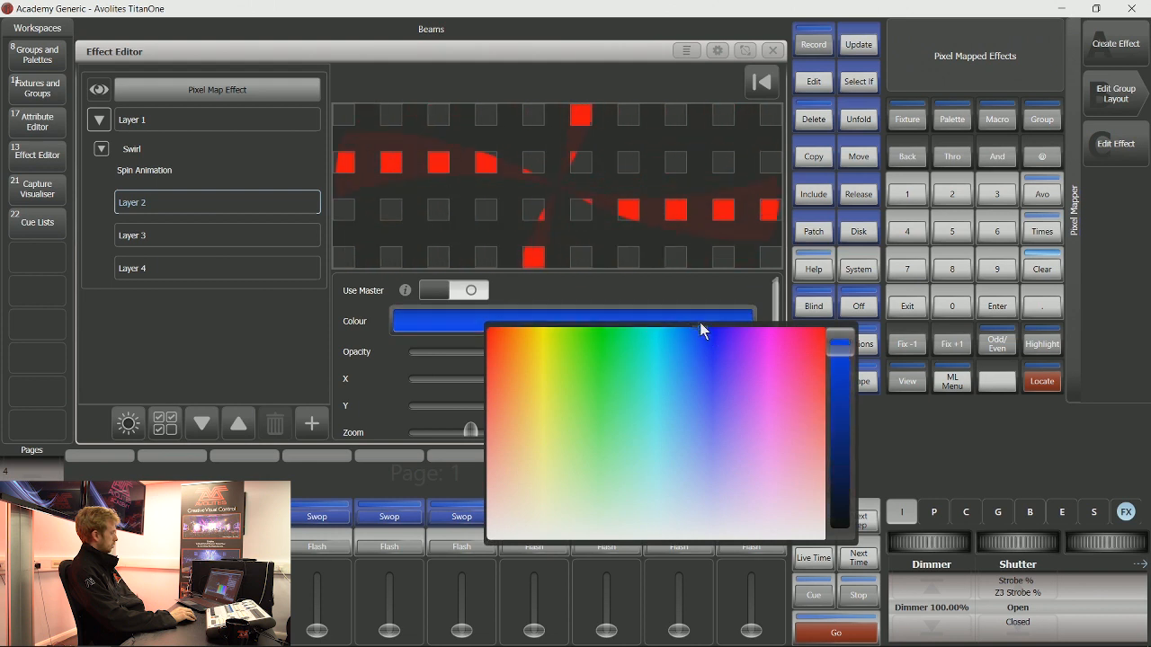
- Add a Swirl element to Layer 2 and give it a Spin animation
{"action": "left_click", "coordinate": [311, 424]}
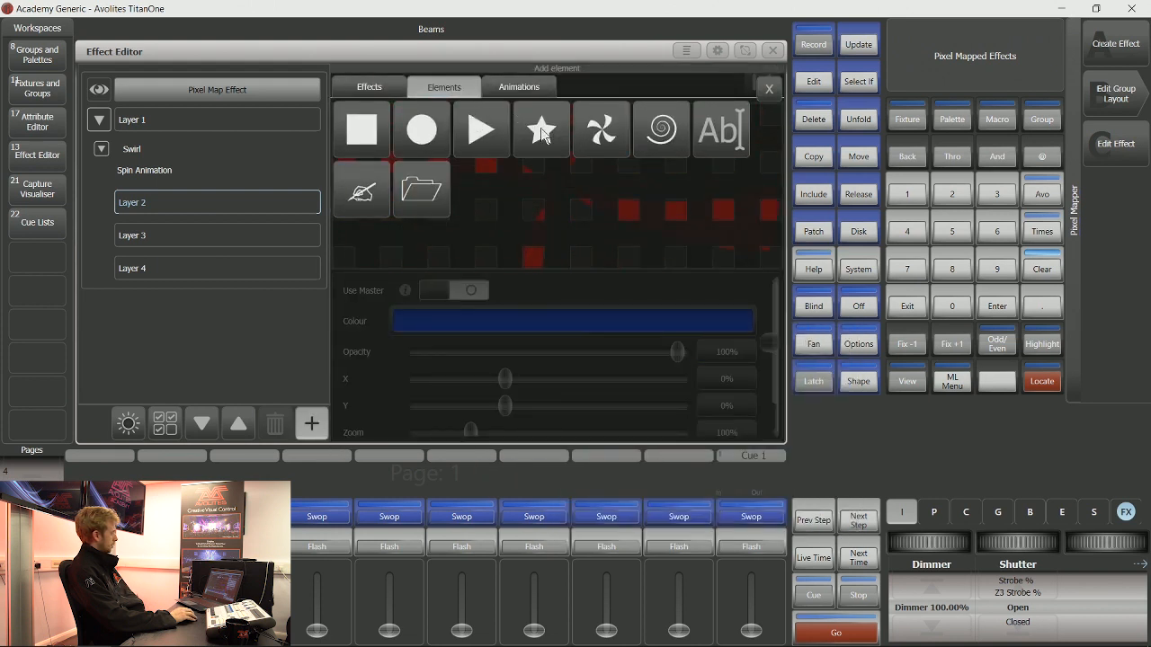
{"action": "left_click", "coordinate": [311, 423]}
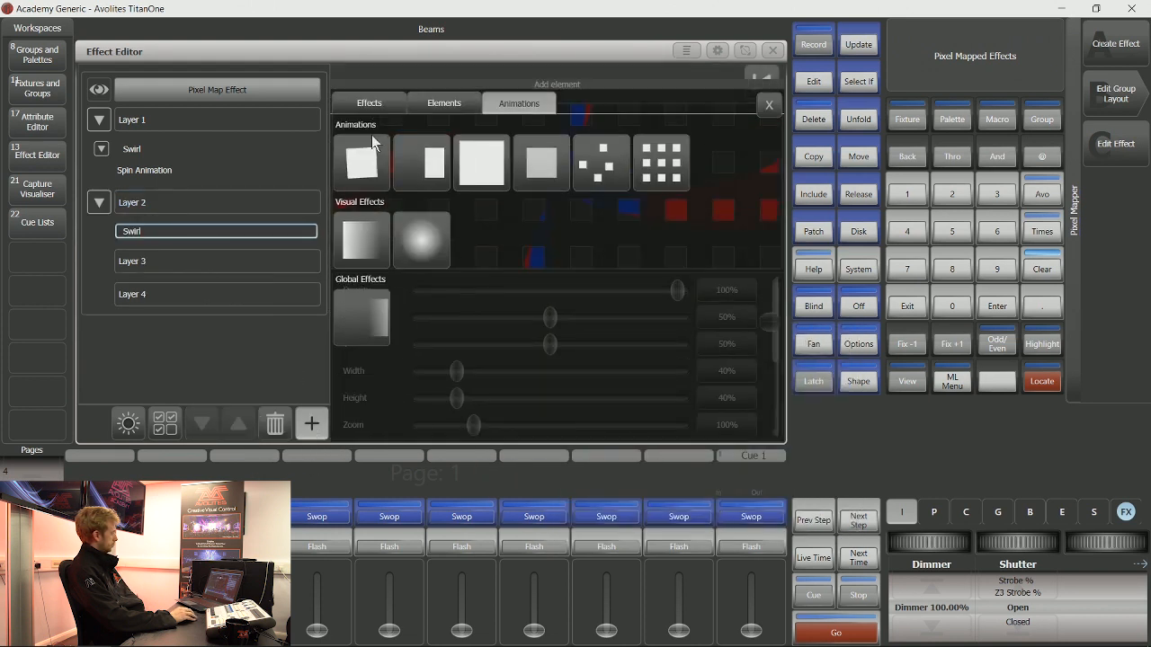
{"action": "left_click", "coordinate": [359, 149]}
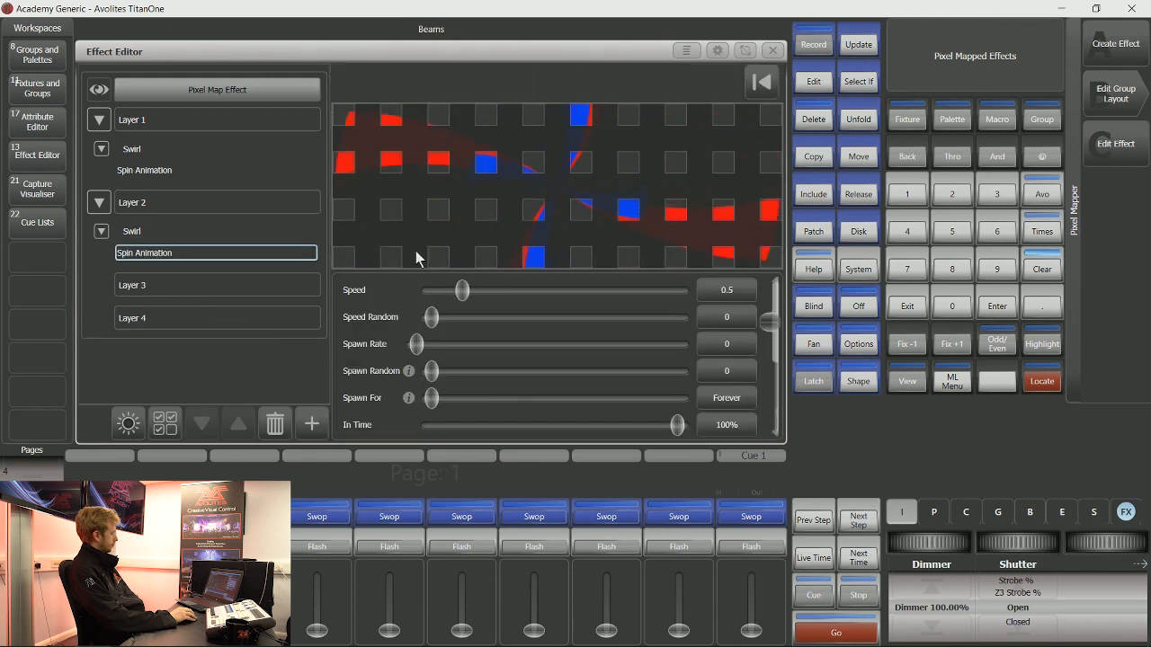
- Set the Layer 2 Swirl element's width to 108% and height to 116%
{"action": "left_click", "coordinate": [132, 231]}
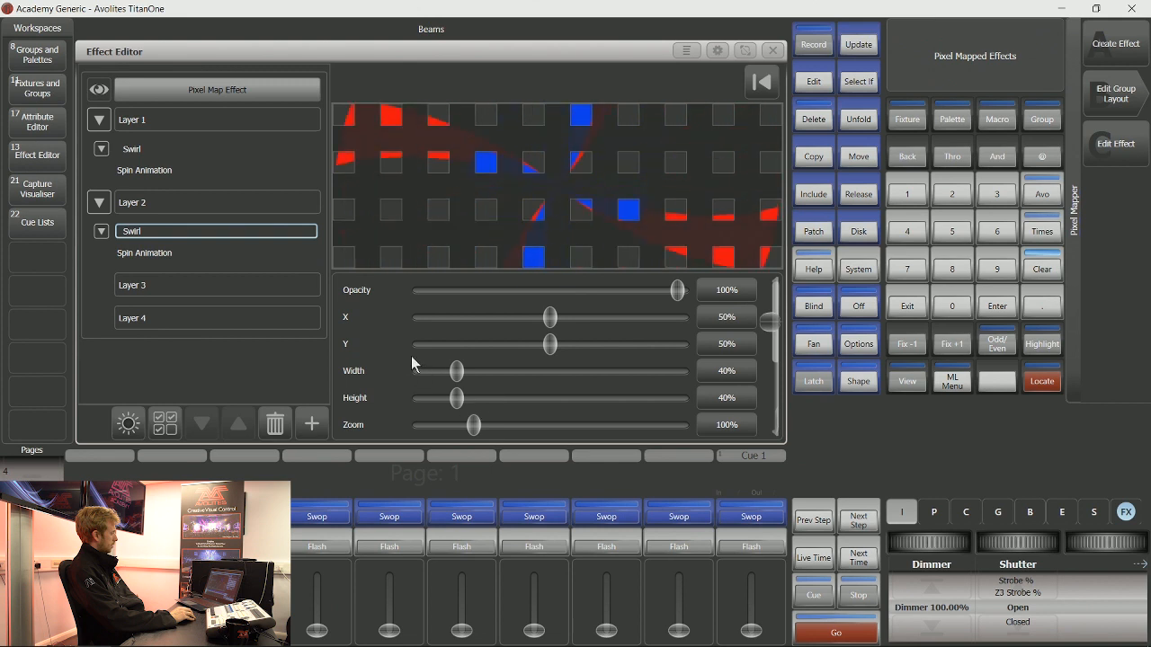
{"action": "left_click", "coordinate": [144, 150]}
{"action": "left_click", "coordinate": [144, 233]}
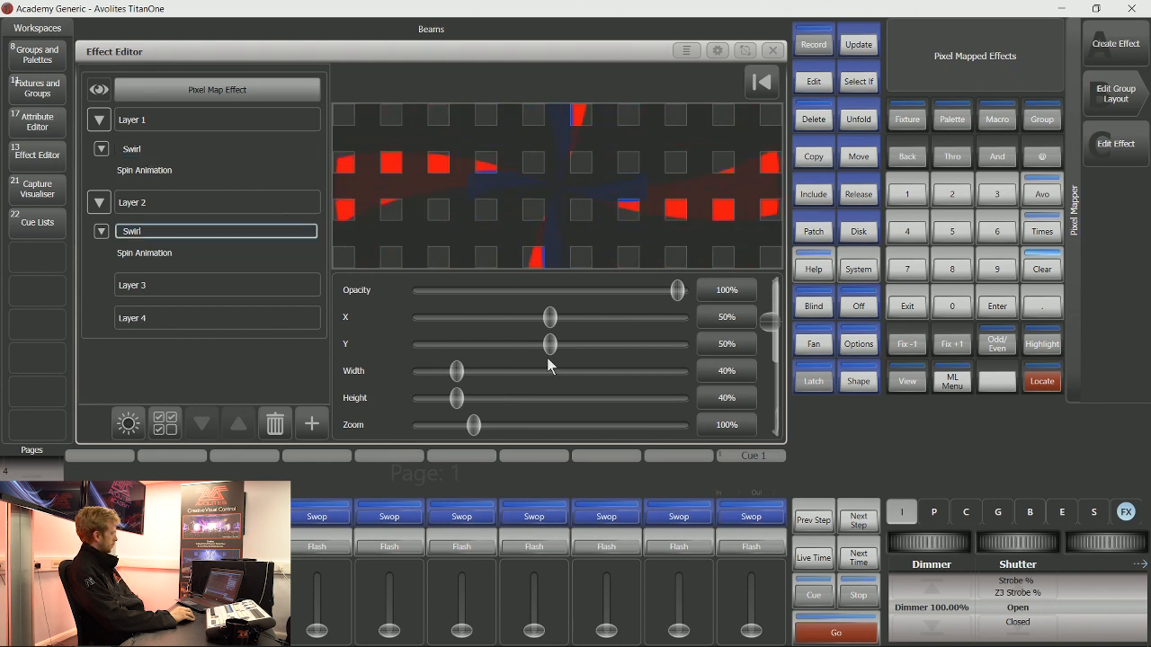
{"action": "left_click_drag", "start_coordinate": [464, 378], "coordinate": [515, 372]}
{"action": "left_click_drag", "start_coordinate": [453, 399], "coordinate": [509, 399]}
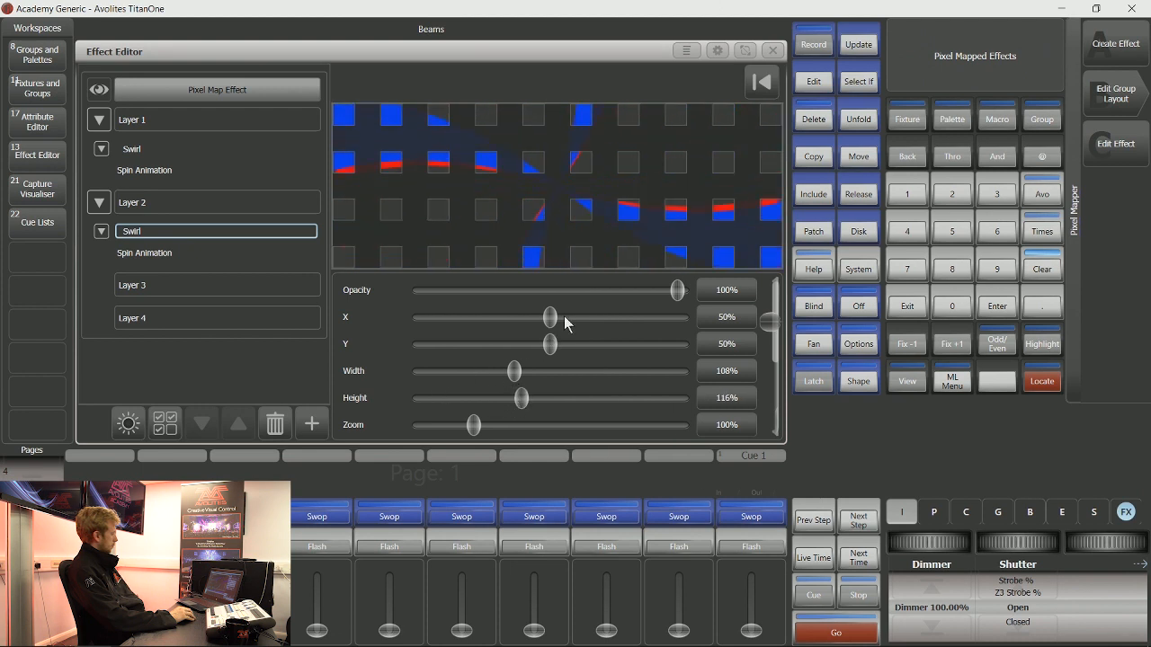
- Add a Swirl element to Layer 3, leaving the layer white, and set its width to 99% and height to 101%
{"action": "left_click", "coordinate": [183, 286]}
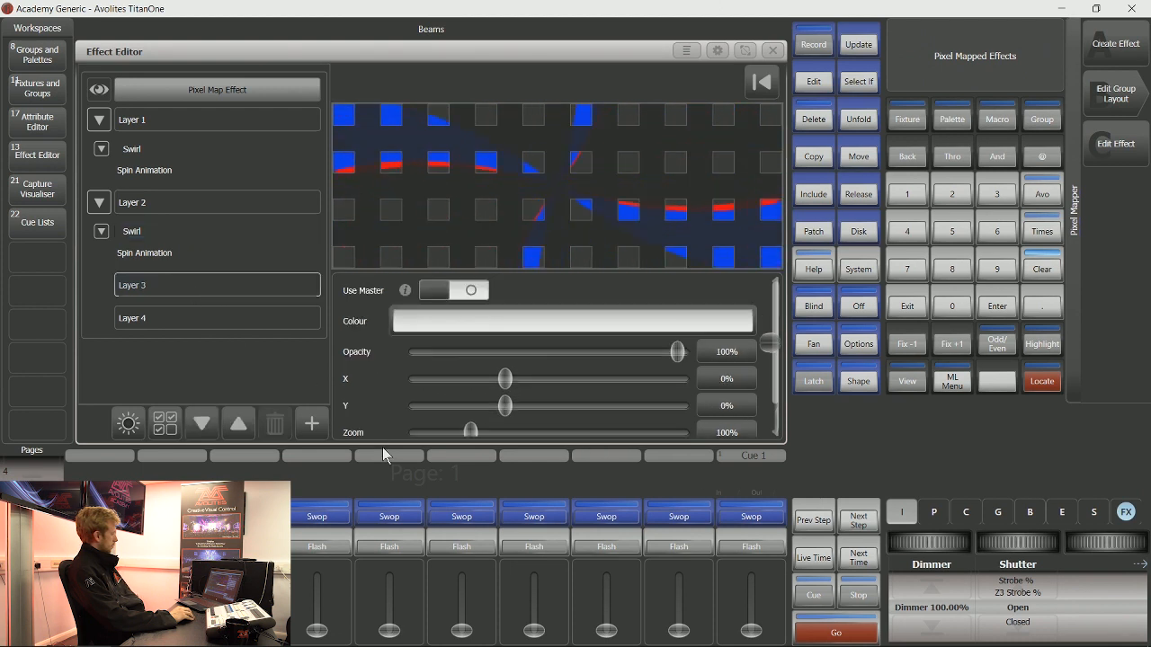
{"action": "left_click", "coordinate": [311, 423]}
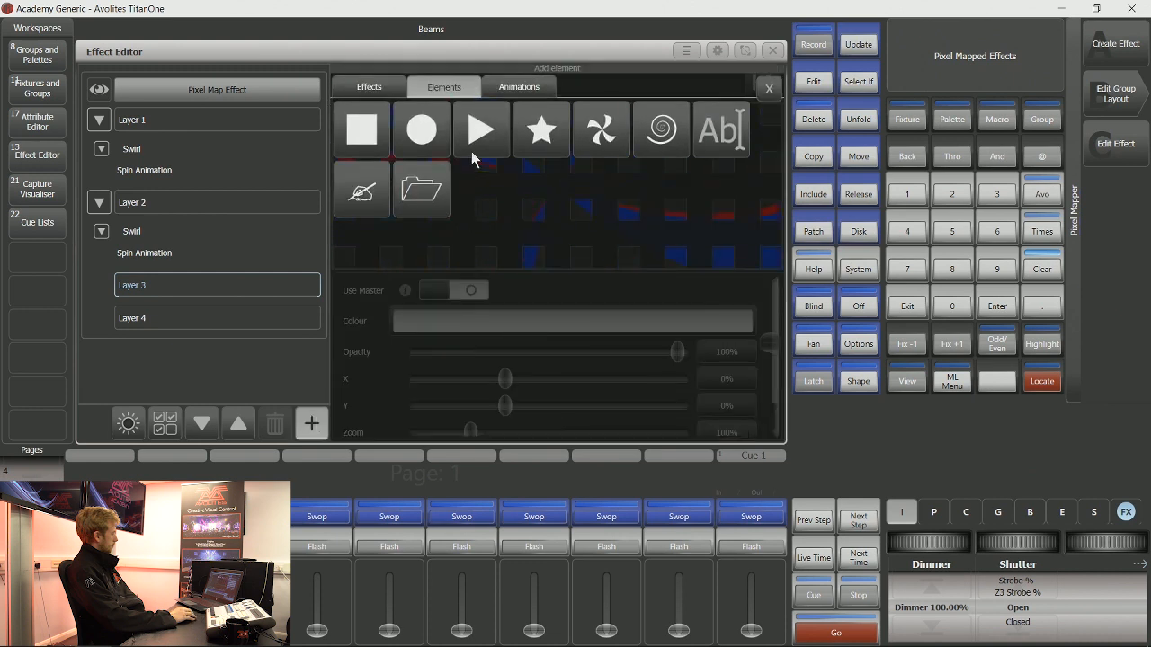
{"action": "left_click", "coordinate": [600, 131]}
{"action": "left_click_drag", "start_coordinate": [471, 369], "coordinate": [508, 398]}
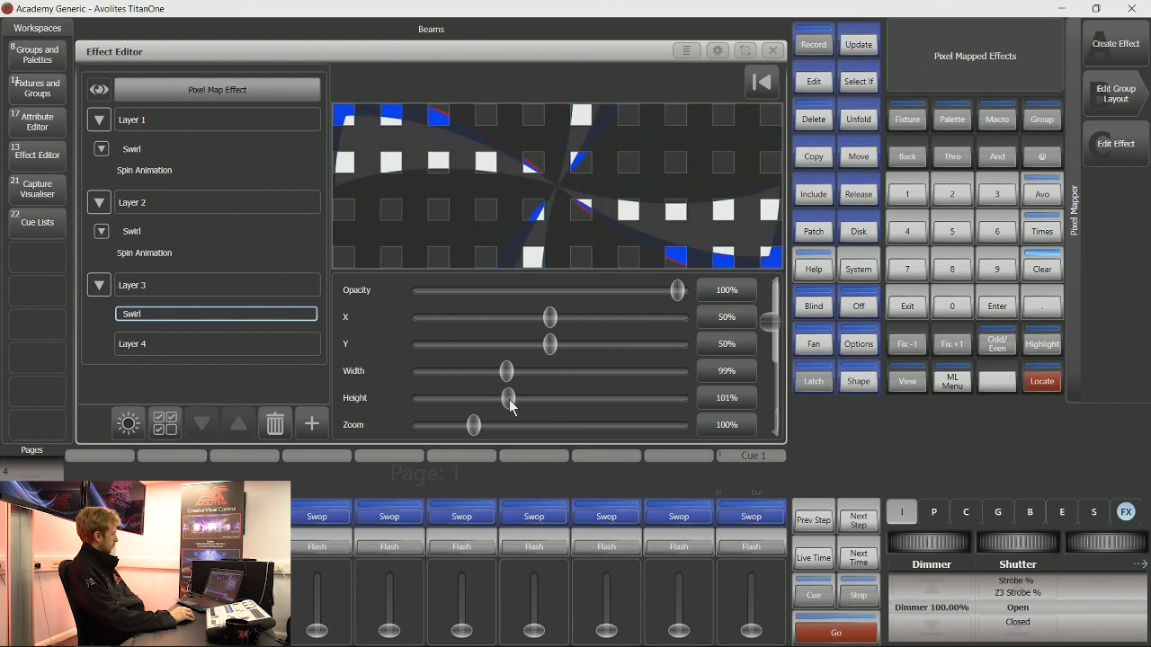
- Add a Spin animation to the Layer 3 Swirl element and set the element's rotation to 117°
{"action": "left_click", "coordinate": [311, 423]}
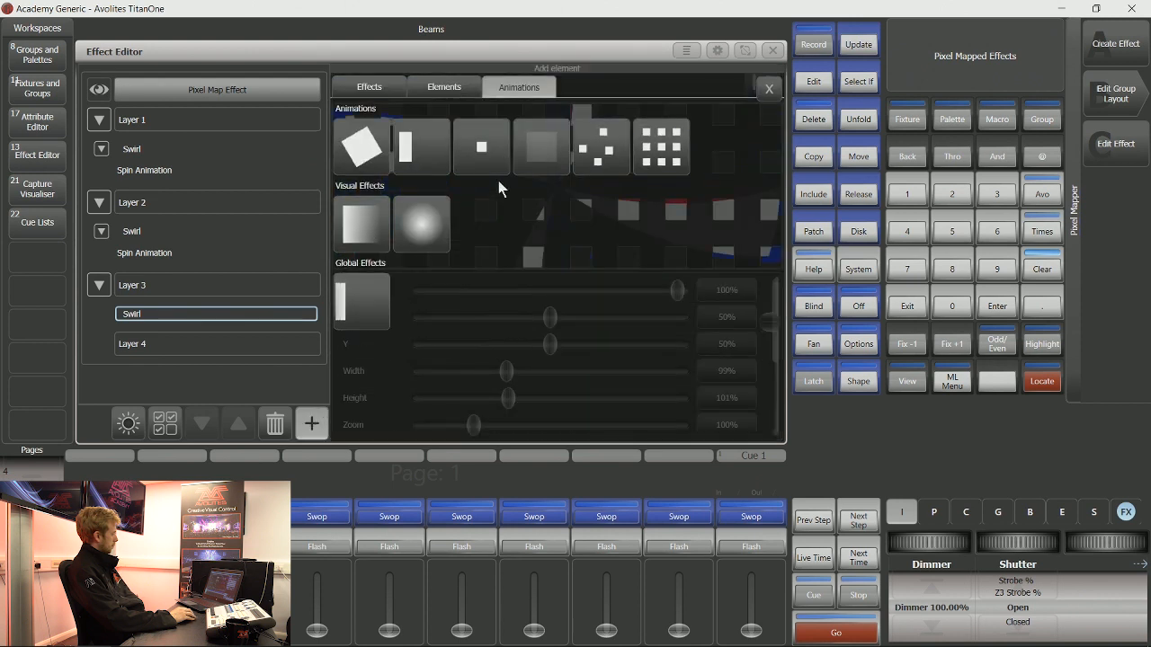
{"action": "left_click", "coordinate": [383, 151]}
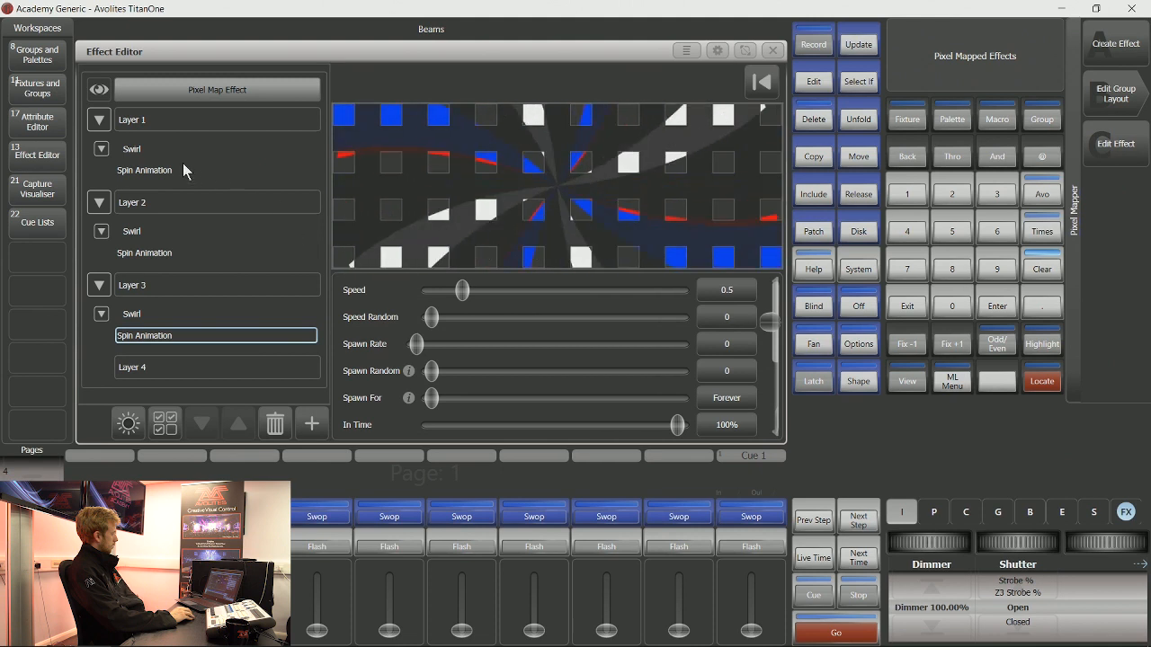
{"action": "left_click", "coordinate": [150, 313]}
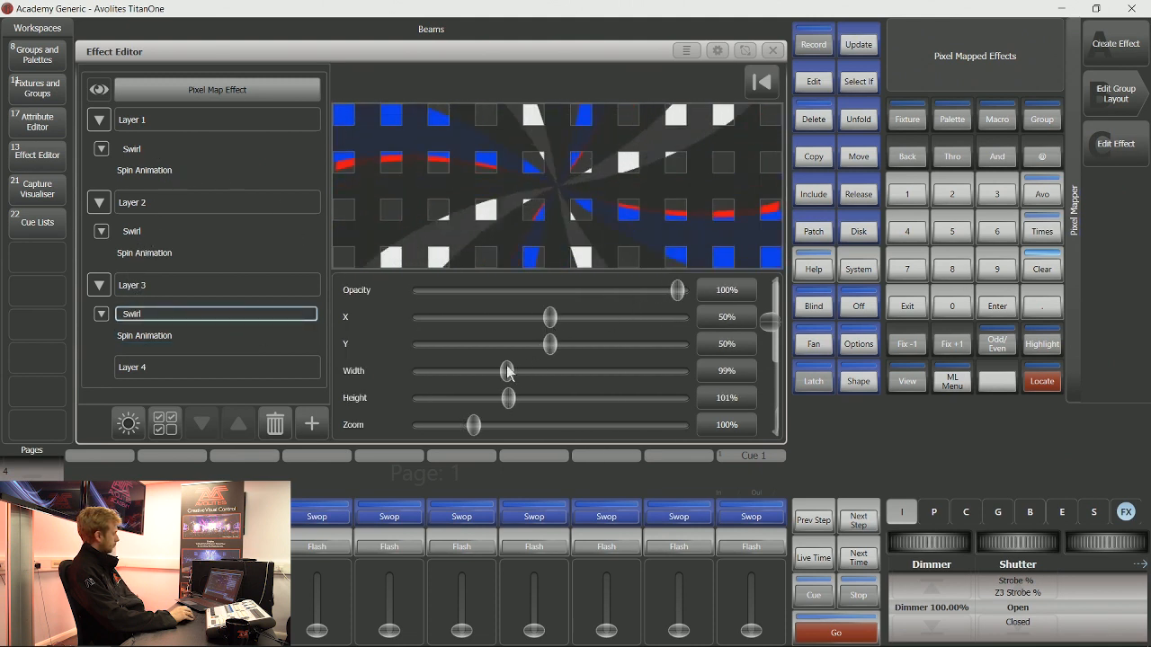
{"action": "scroll", "coordinate": [508, 374], "scroll_direction": "down", "scroll_amount": 3}
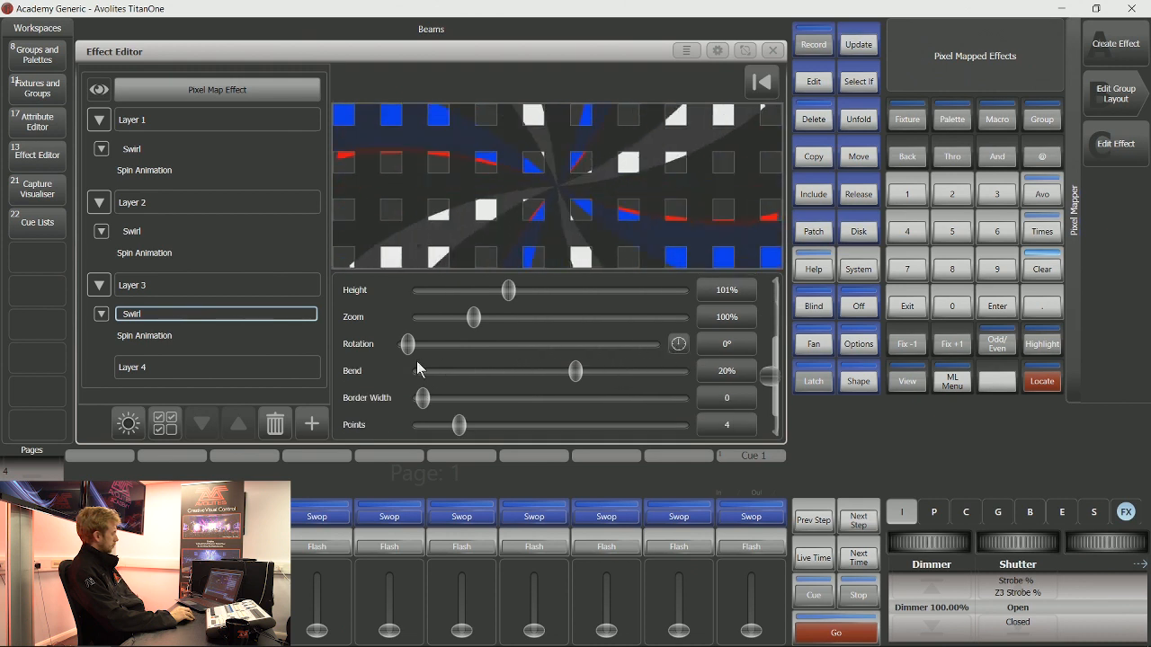
{"action": "left_click_drag", "start_coordinate": [411, 356], "coordinate": [490, 357]}
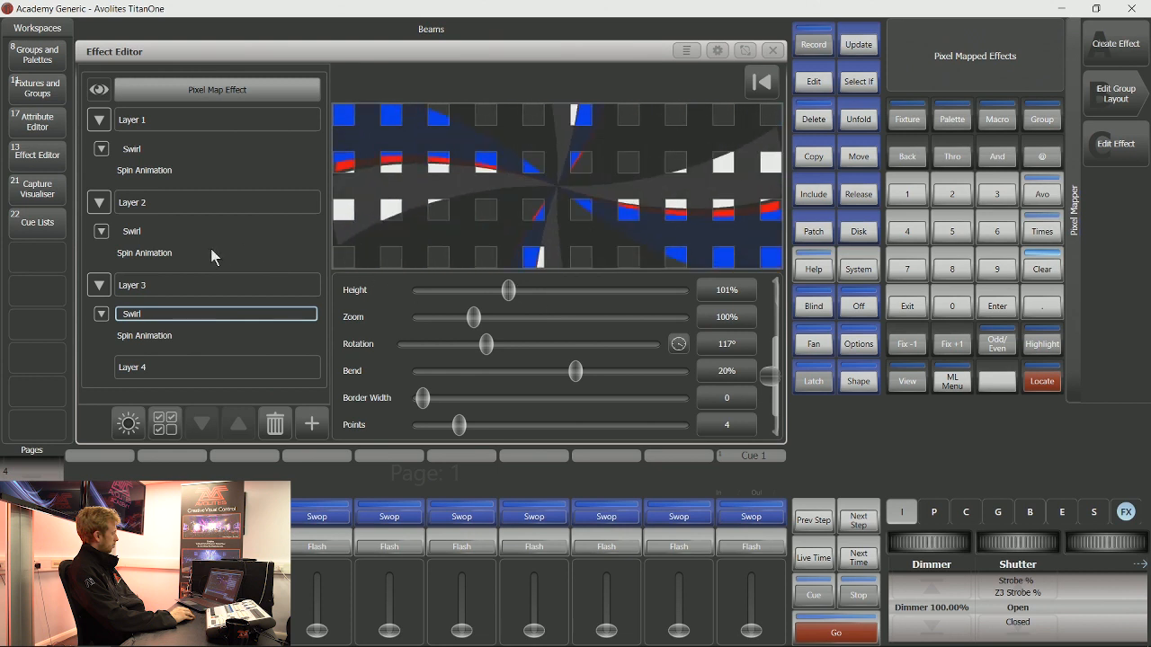
- Set the rotation of Layer 1 to 49° and close the Effect Editor
{"action": "left_click", "coordinate": [143, 121]}
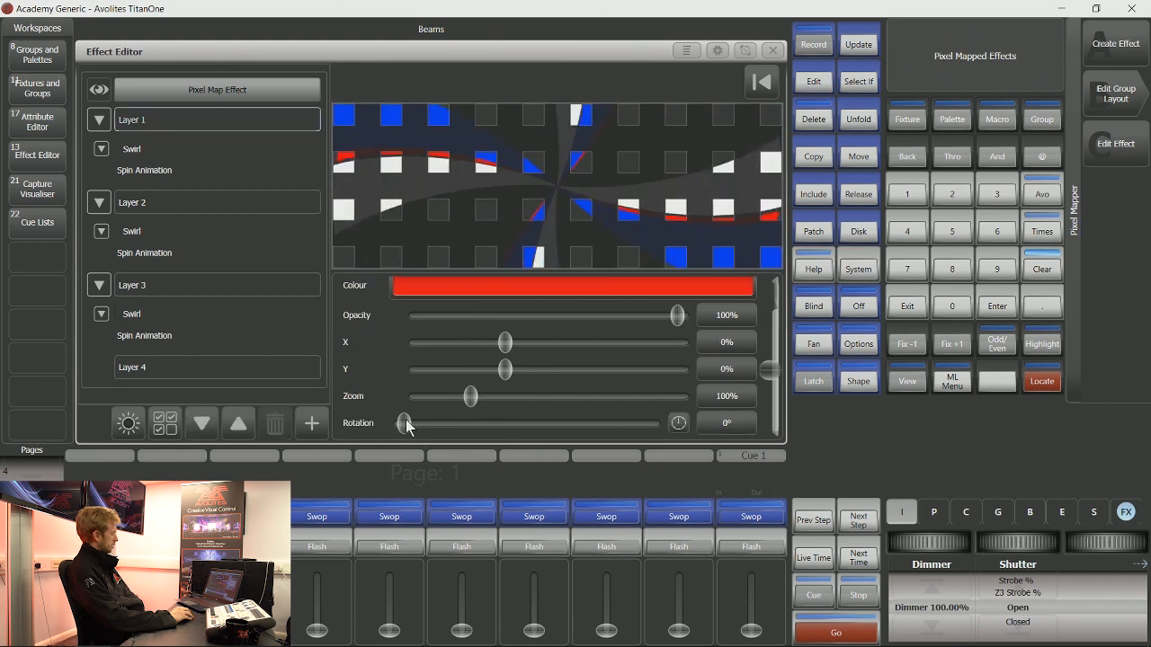
{"action": "left_click_drag", "start_coordinate": [405, 423], "coordinate": [438, 424]}
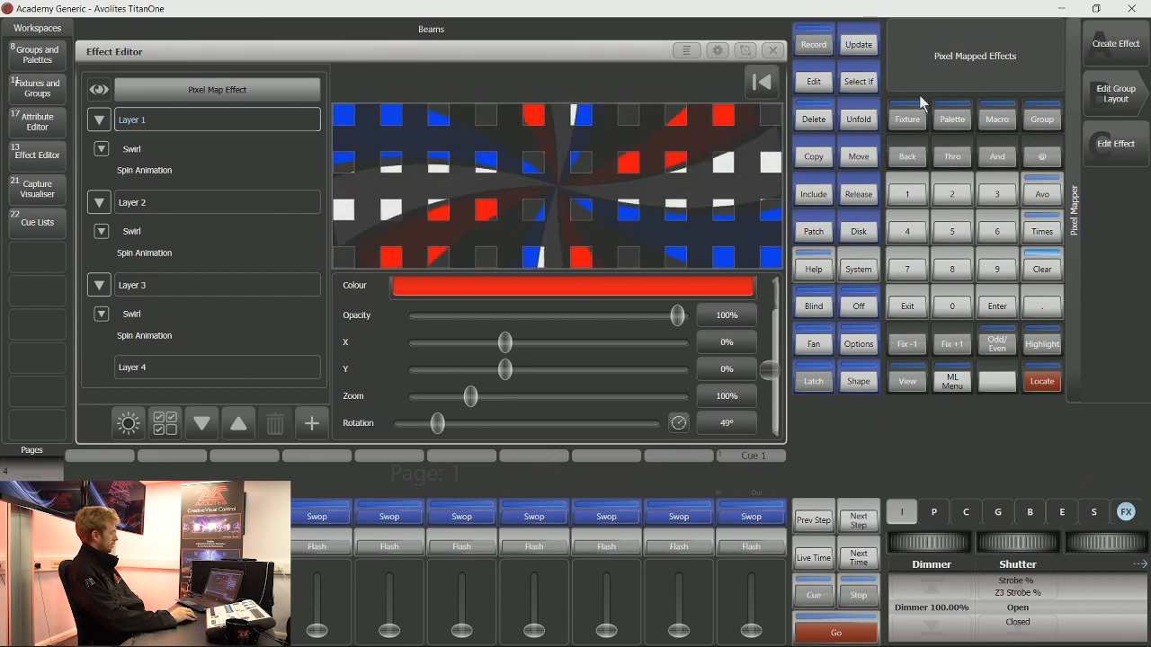
{"action": "left_click", "coordinate": [773, 51]}
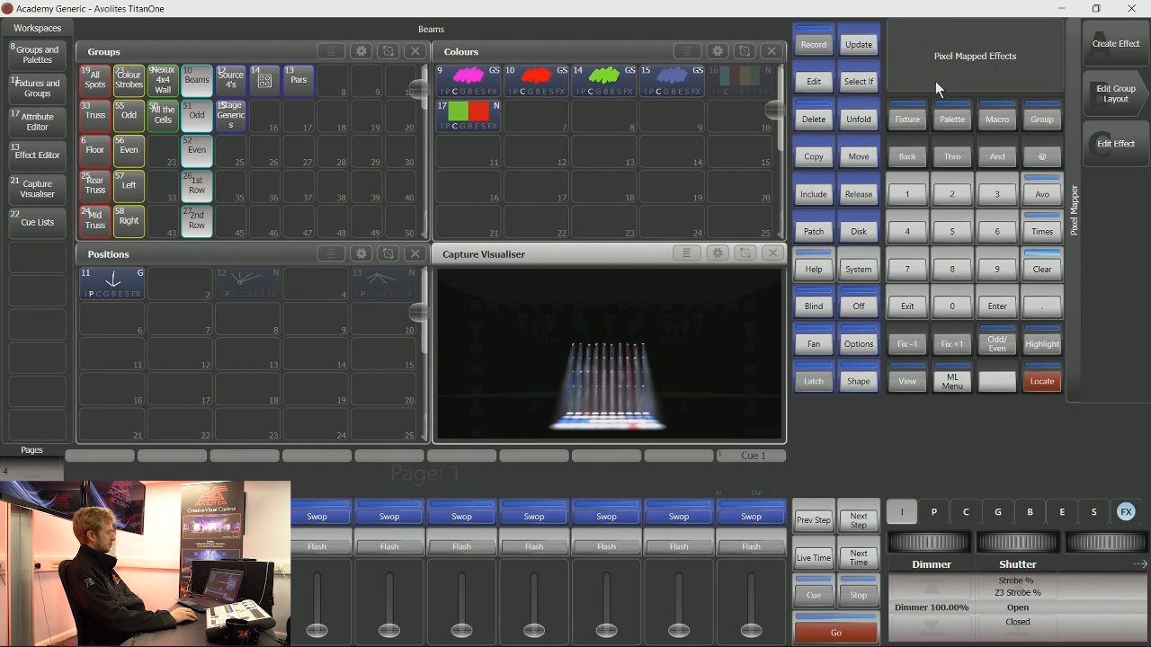
- Reopen the Effect Editor, apply Locate Black to the Pixel Map Effect's fixtures, and close the editor
{"action": "left_click", "coordinate": [919, 307]}
{"action": "left_click", "coordinate": [1128, 302]}
{"action": "left_click", "coordinate": [1090, 56]}
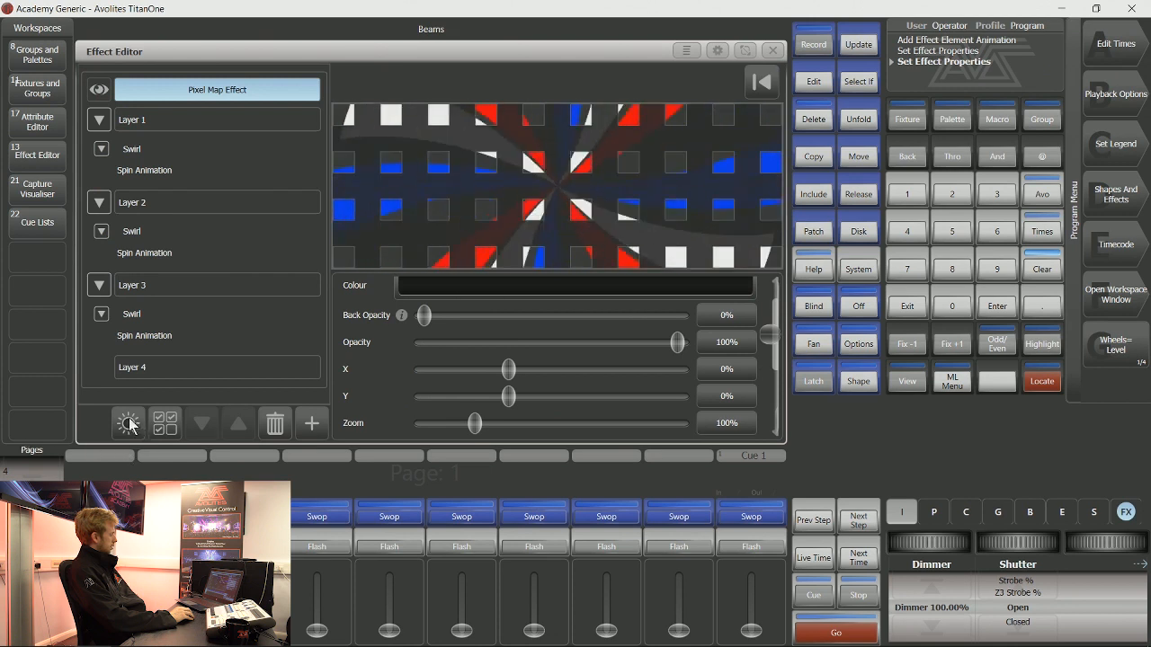
{"action": "left_click", "coordinate": [129, 423]}
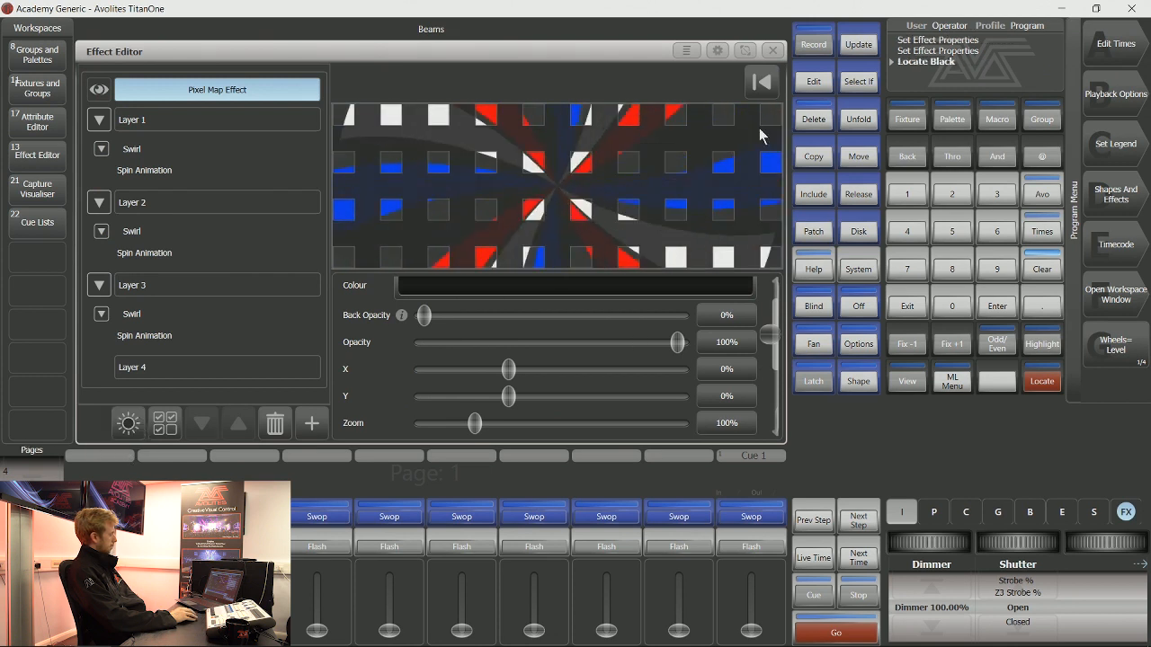
{"action": "left_click", "coordinate": [775, 51]}
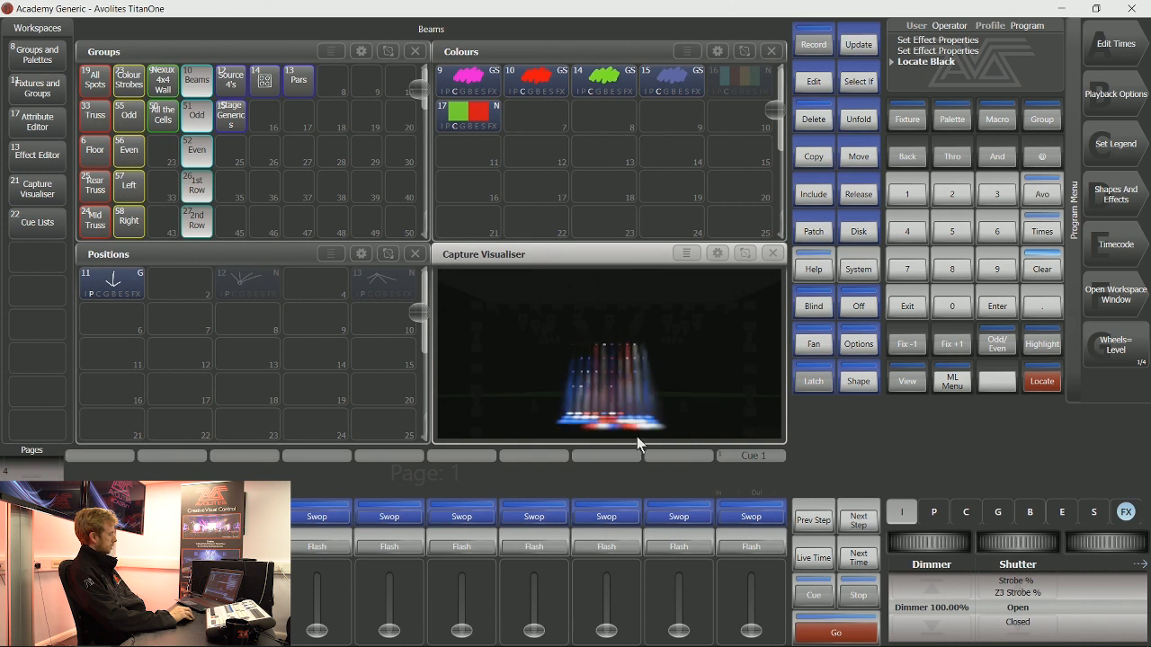
- Record the swirl effect as a cue in Fixture record mode on the fader beside Cue 1, and clear the programmer
{"action": "left_click", "coordinate": [815, 47]}
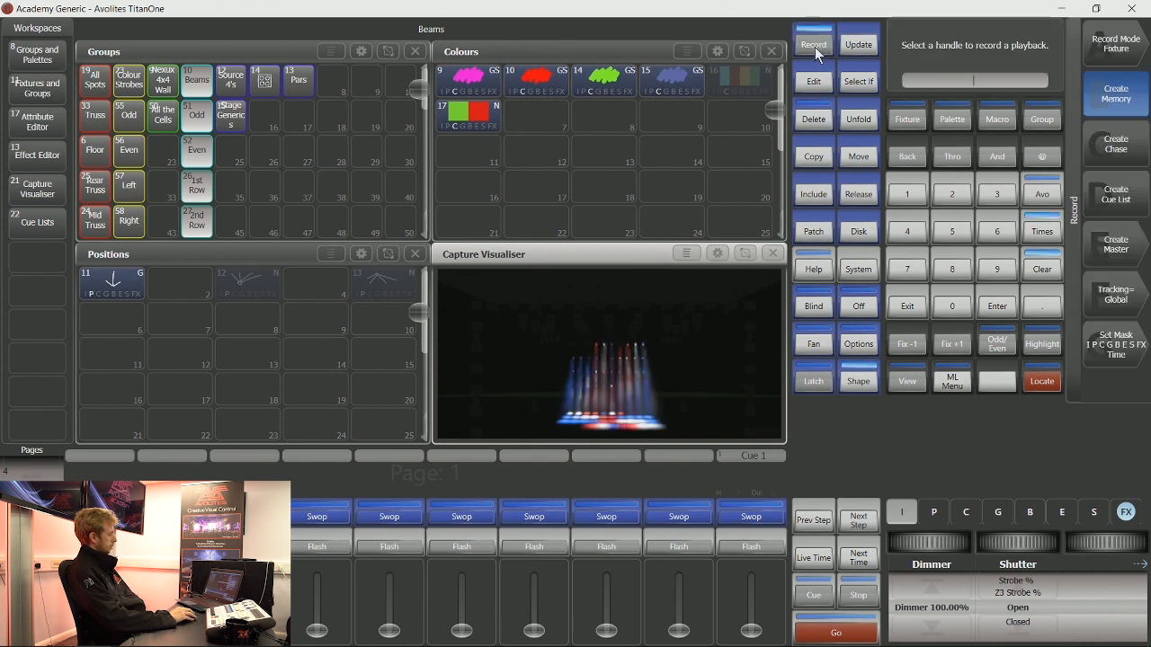
{"action": "left_click", "coordinate": [691, 514]}
{"action": "left_click", "coordinate": [1044, 264]}
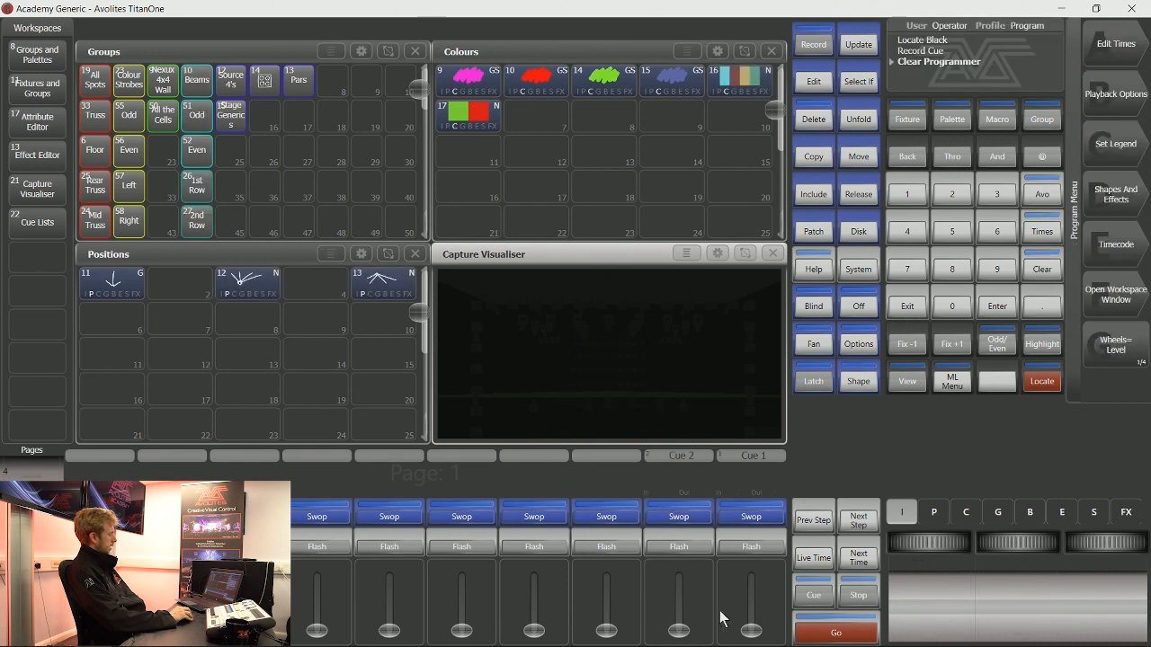
- Play back Cue 1 and Cue 2 in turn with their faders, lowering each fader to zero
{"action": "left_click_drag", "start_coordinate": [766, 581], "coordinate": [780, 515]}
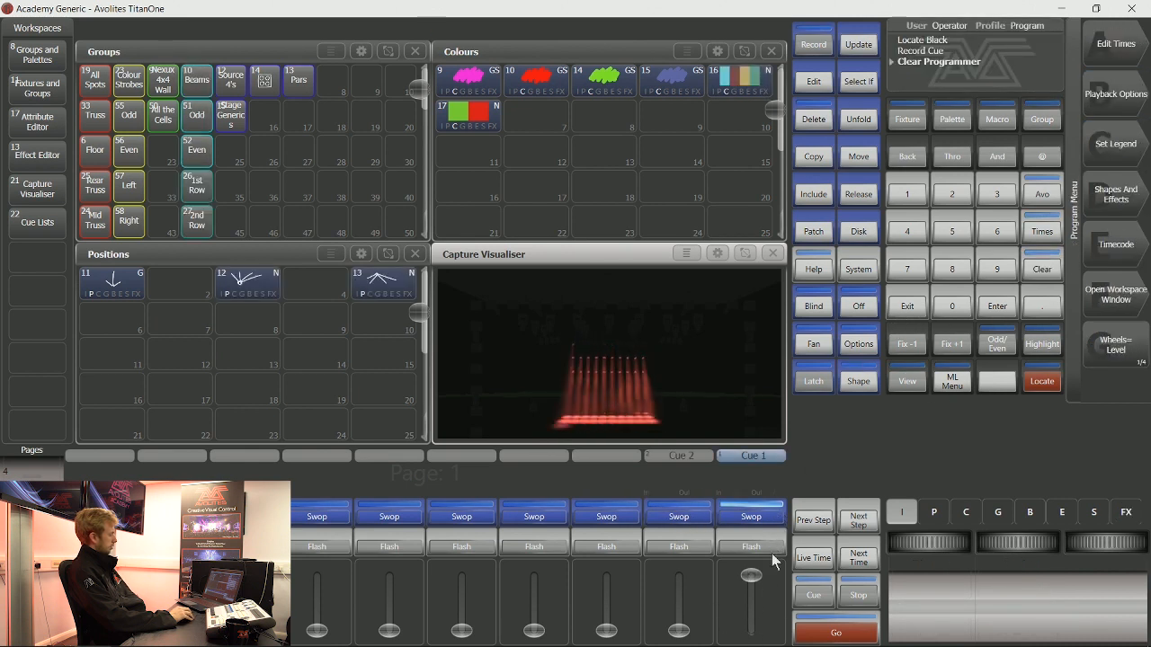
{"action": "left_click_drag", "start_coordinate": [771, 560], "coordinate": [755, 630]}
{"action": "mouse_move", "coordinate": [681, 632]}
{"action": "left_mouse_down"}
{"action": "mouse_move", "coordinate": [681, 576]}
{"action": "mouse_move", "coordinate": [679, 630]}
{"action": "left_mouse_up"}
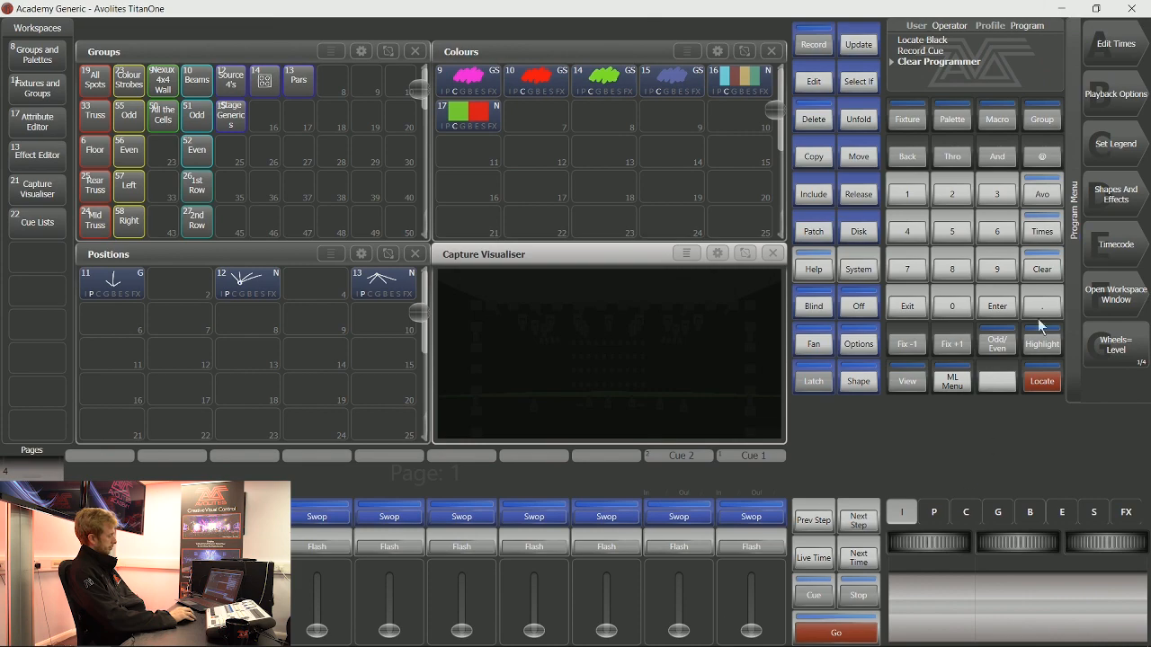